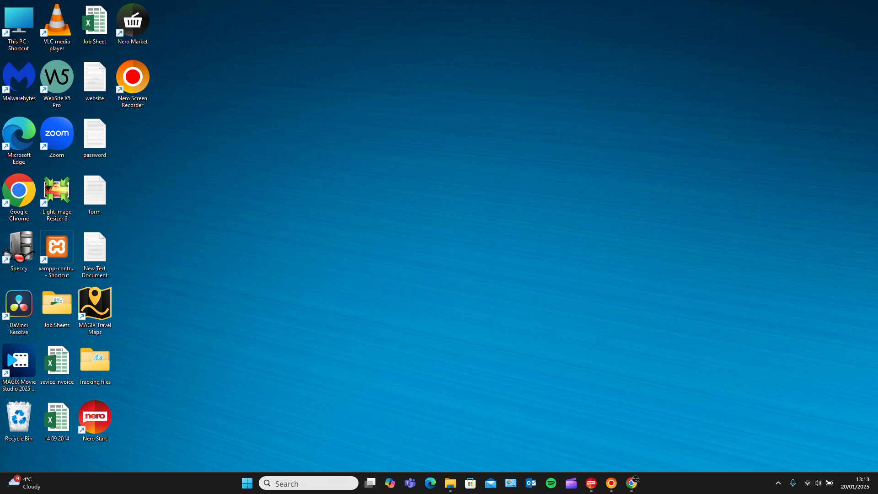
{"action": "left_click", "coordinate": [305, 486]}
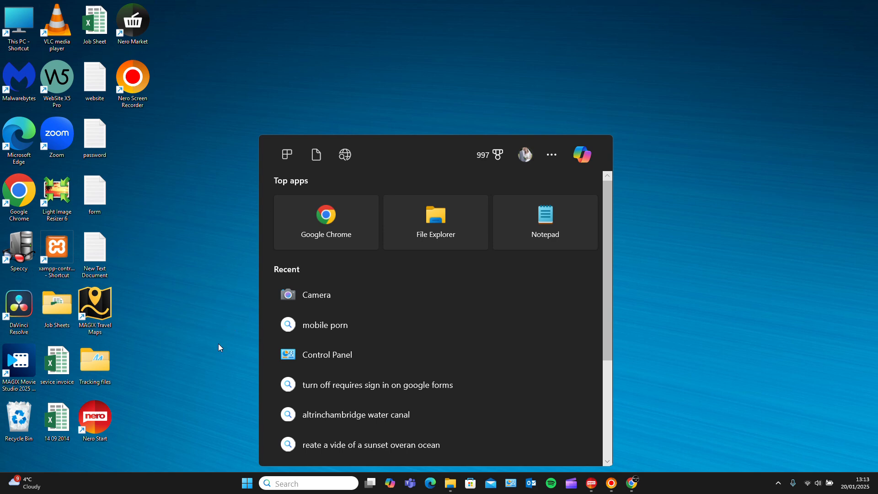
{"action": "type", "text": "clip"}
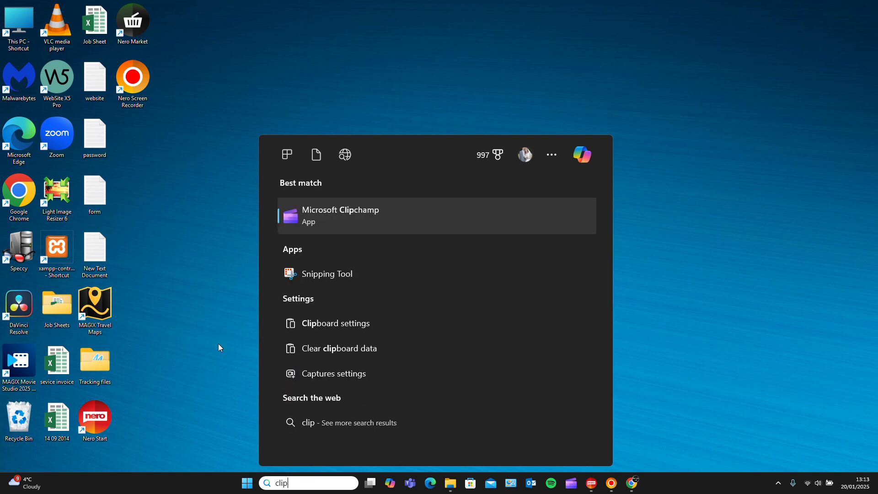
{"action": "type", "text": "cha"}
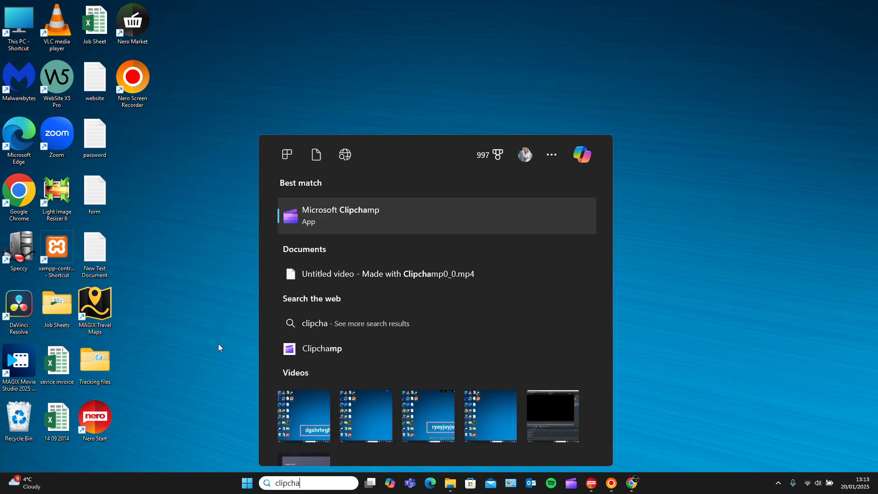
{"action": "type", "text": "p"}
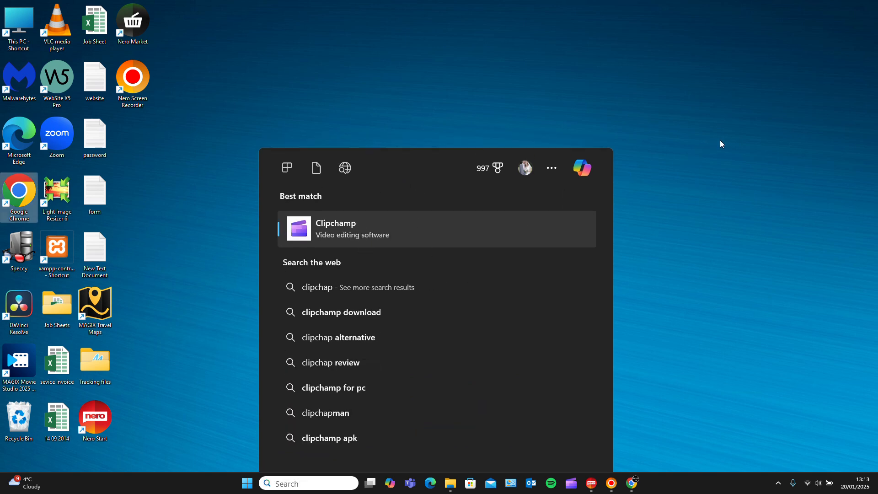
{"action": "left_click", "coordinate": [704, 147]}
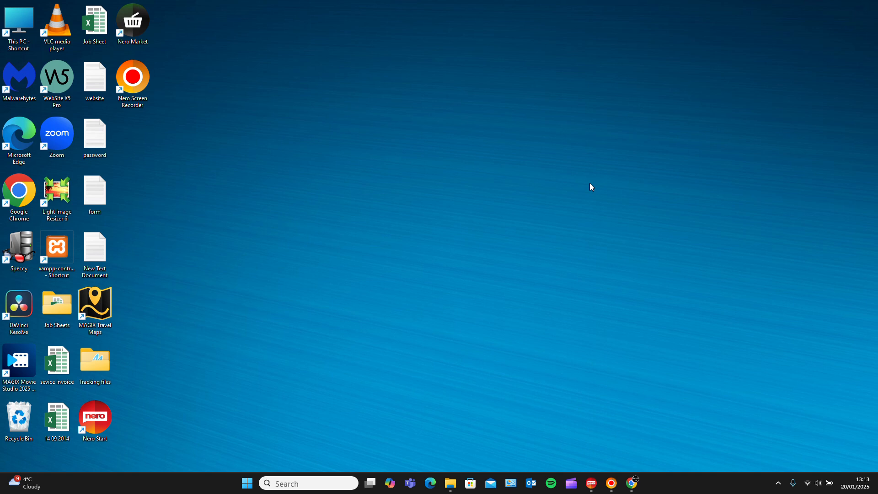
- Start a new video from scratch in Microsoft Clipchamp and show its recording options
{"action": "left_click", "coordinate": [572, 486]}
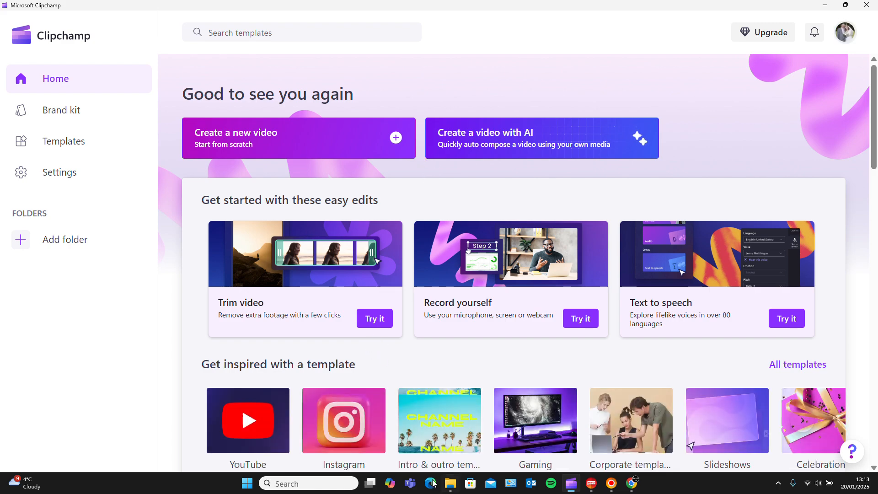
{"action": "scroll", "coordinate": [434, 385], "scroll_direction": "down", "scroll_amount": 8}
{"action": "scroll", "coordinate": [433, 371], "scroll_direction": "down", "scroll_amount": 13}
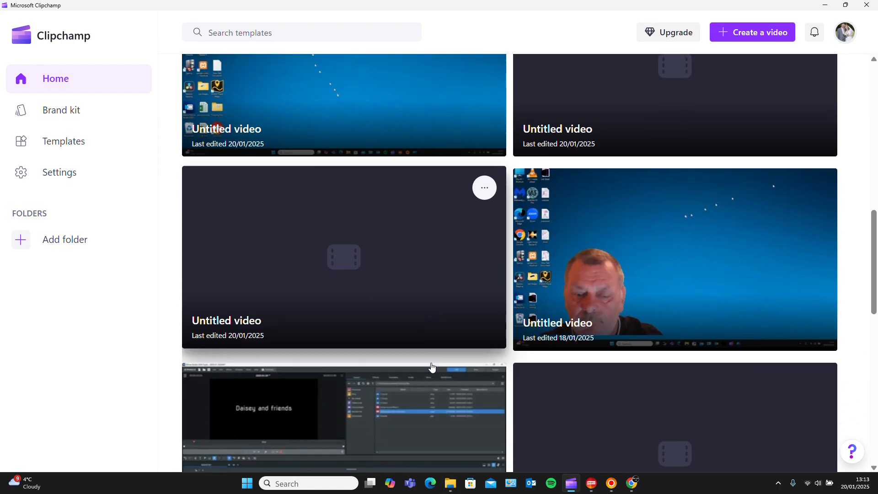
{"action": "scroll", "coordinate": [432, 367], "scroll_direction": "up", "scroll_amount": 8}
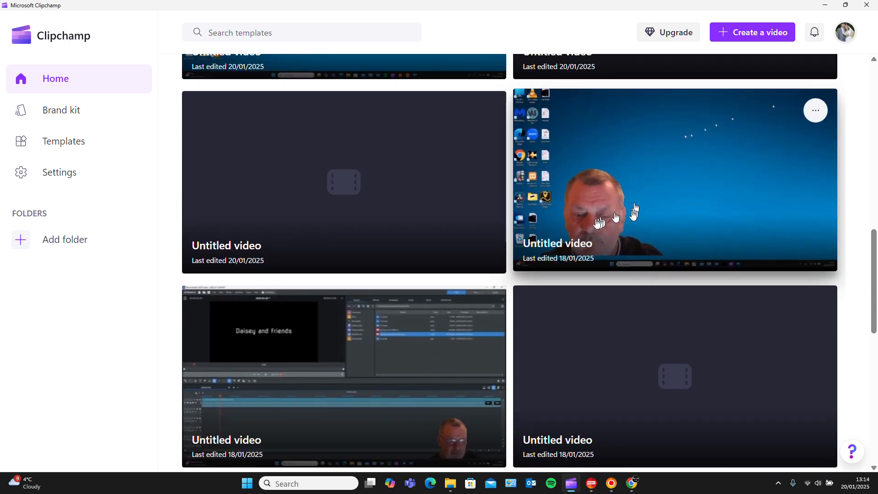
{"action": "scroll", "coordinate": [250, 281], "scroll_direction": "up", "scroll_amount": 3}
{"action": "scroll", "coordinate": [250, 281], "scroll_direction": "up", "scroll_amount": 12}
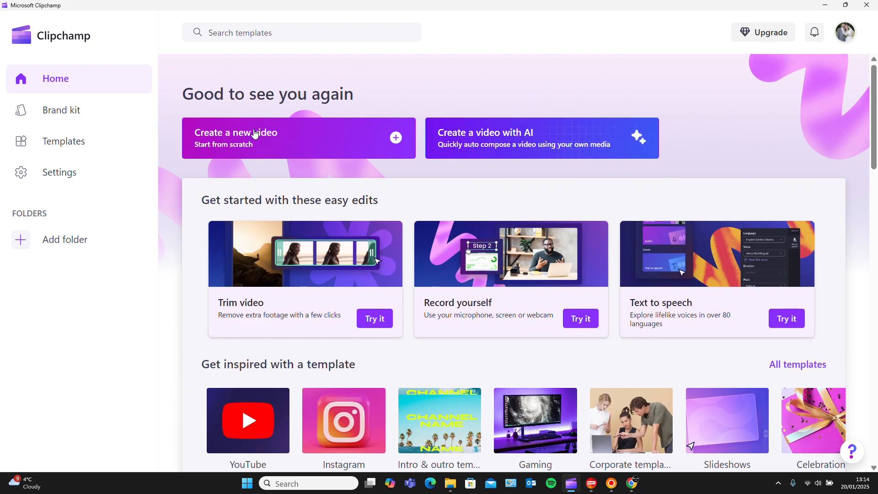
{"action": "left_click", "coordinate": [255, 134]}
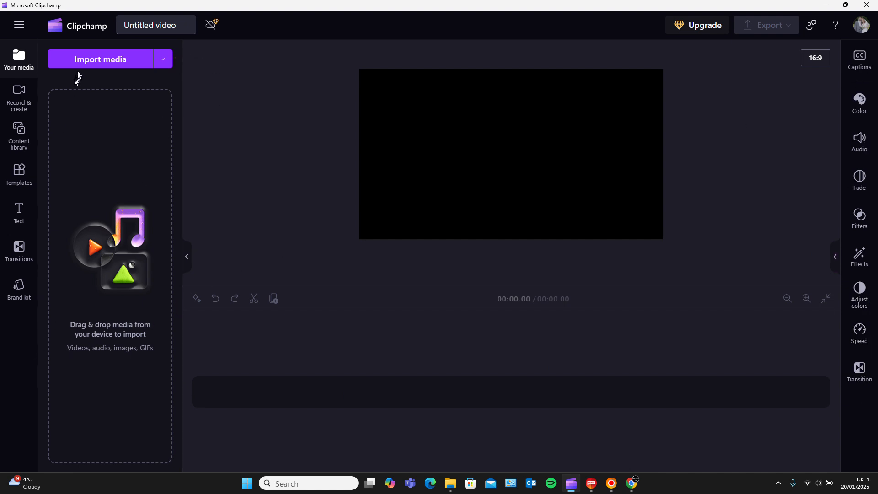
{"action": "left_click", "coordinate": [15, 96]}
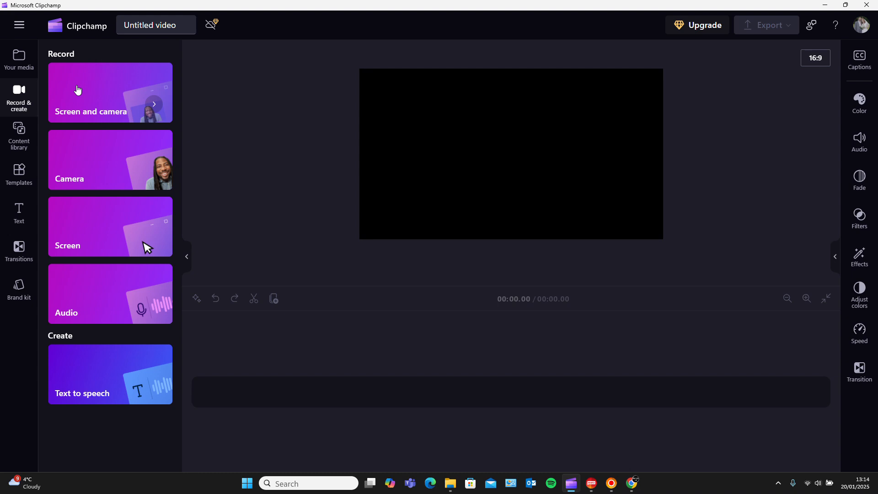
- Switch to Google Chrome and close all three open YouTube tabs
{"action": "left_click", "coordinate": [627, 488]}
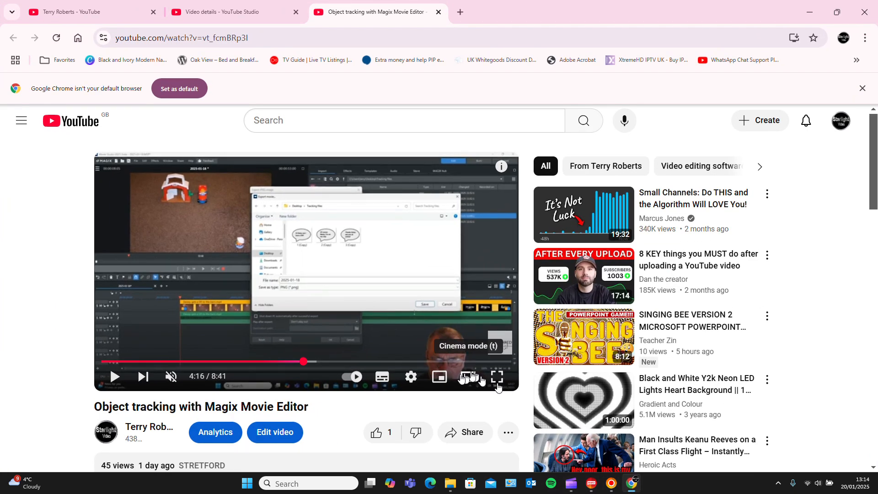
{"action": "left_click", "coordinate": [110, 378]}
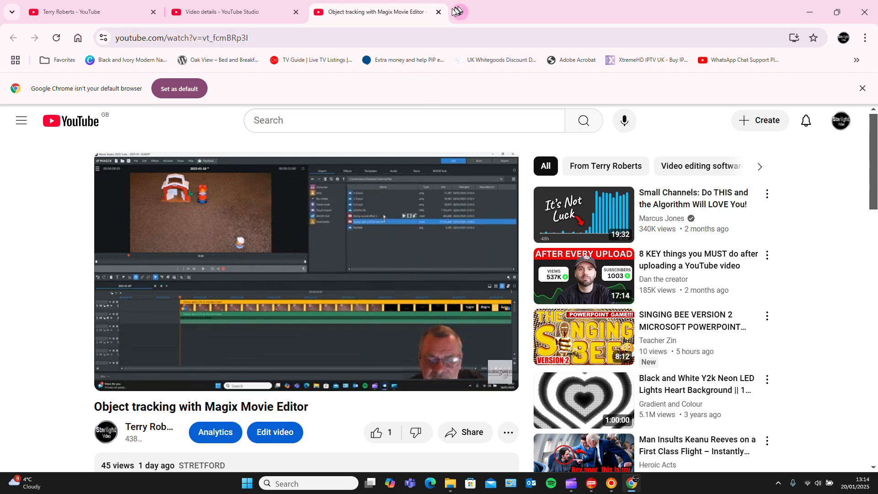
{"action": "left_click", "coordinate": [438, 12]}
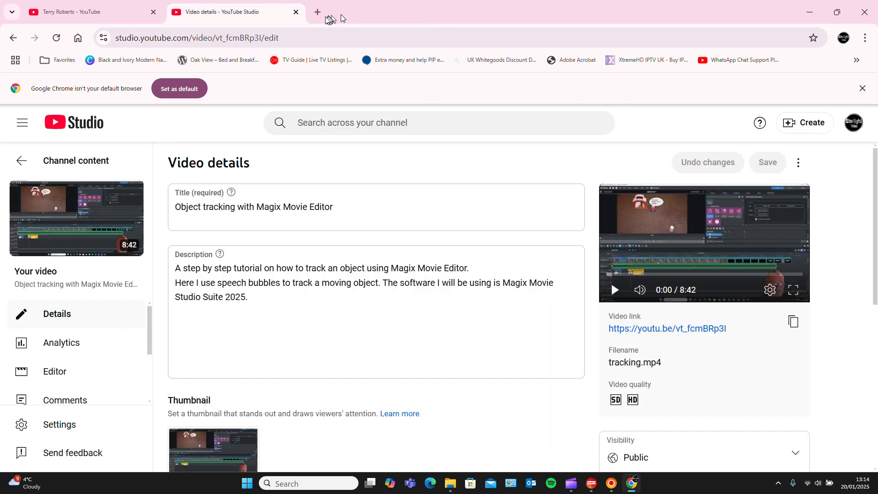
{"action": "left_click", "coordinate": [296, 12]}
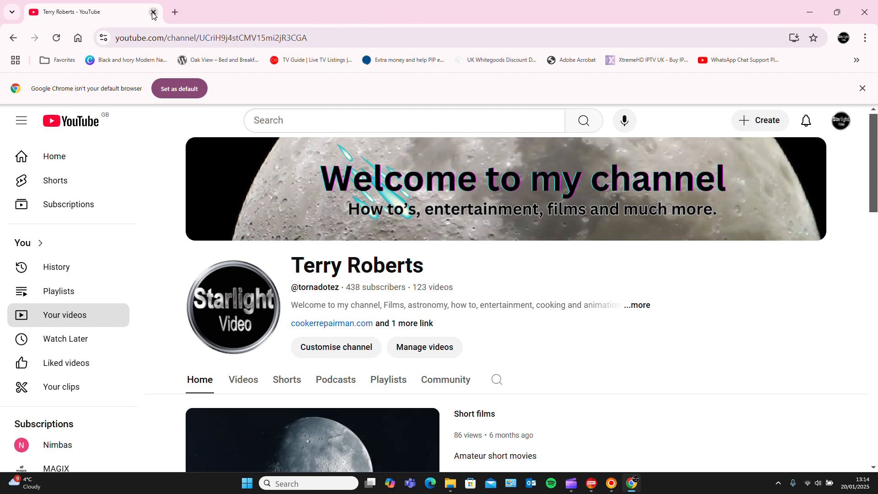
{"action": "left_click", "coordinate": [154, 14]}
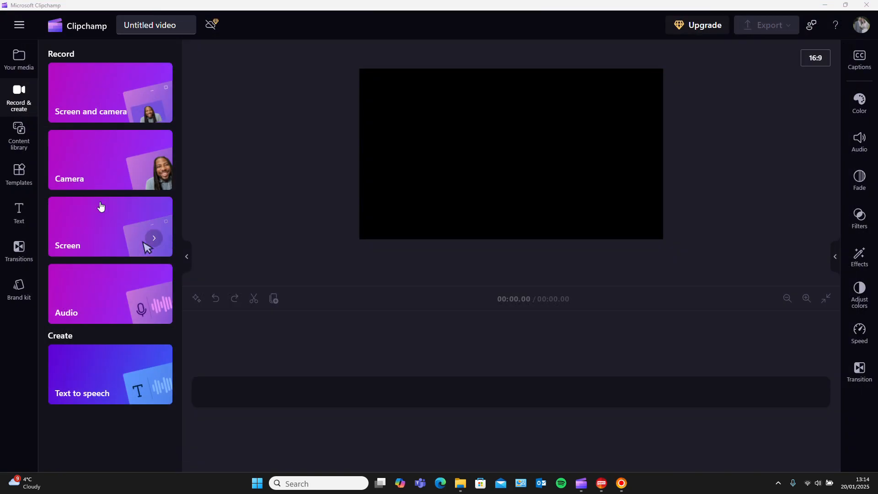
- View the camera-only recorder and close it without recording
{"action": "left_click", "coordinate": [104, 163]}
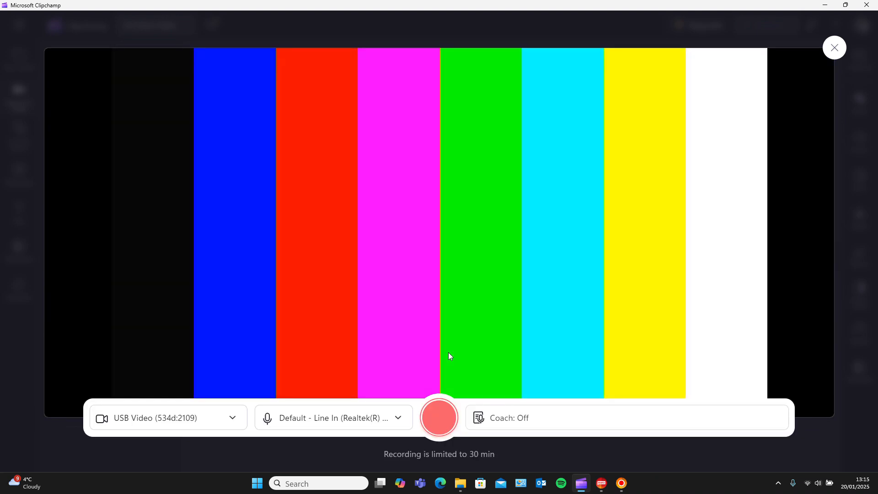
{"action": "left_click", "coordinate": [830, 48]}
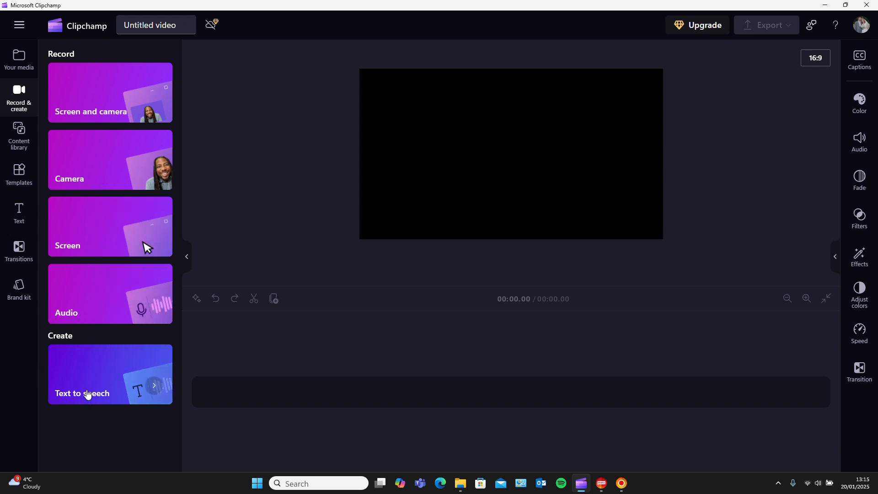
- Start a screen-only recording of the entire screen with system audio shared
{"action": "left_click", "coordinate": [101, 238]}
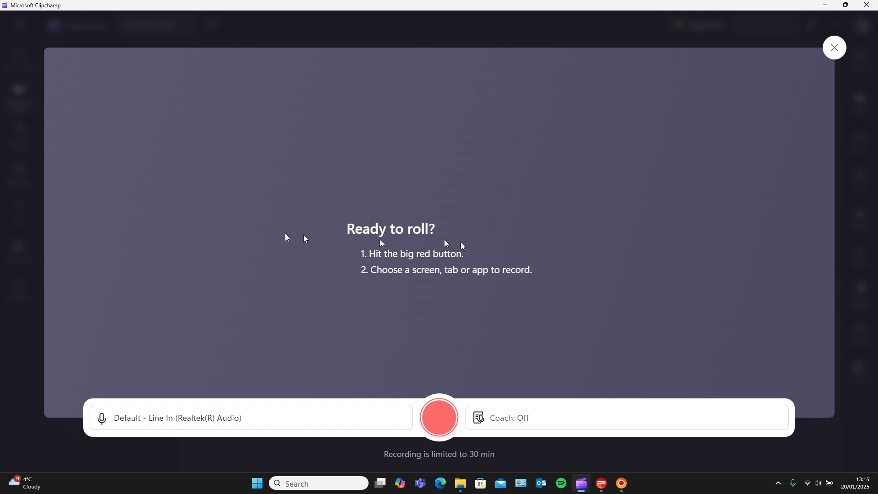
{"action": "left_click", "coordinate": [434, 419]}
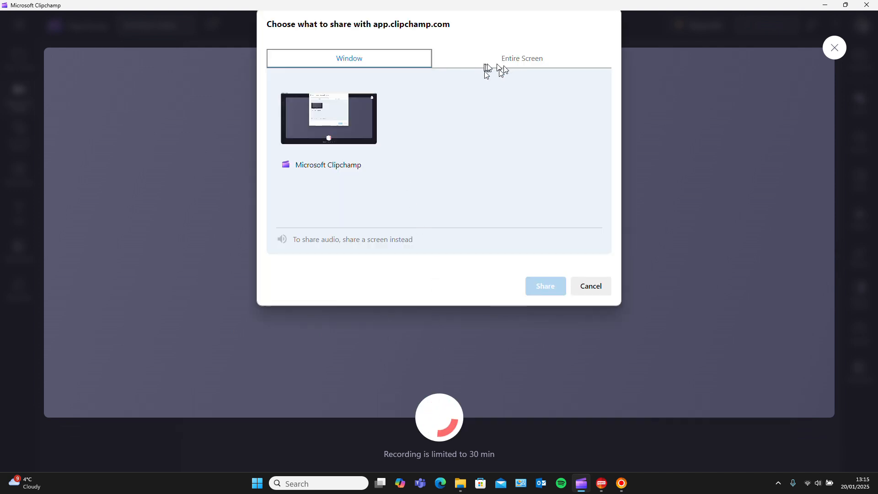
{"action": "left_click", "coordinate": [529, 62]}
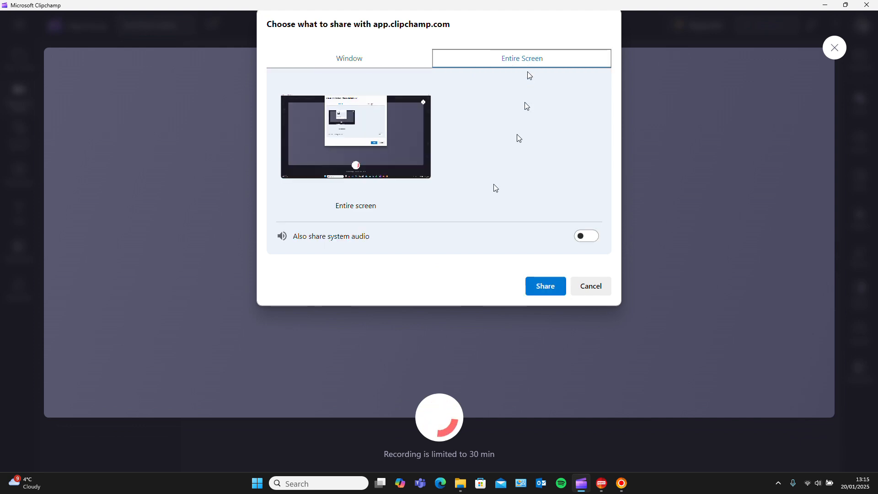
{"action": "left_click", "coordinate": [410, 149]}
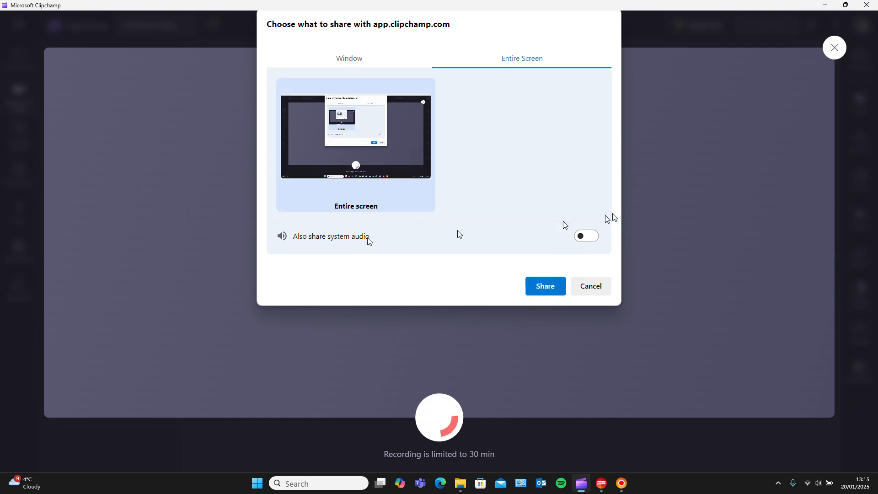
{"action": "left_click", "coordinate": [592, 244]}
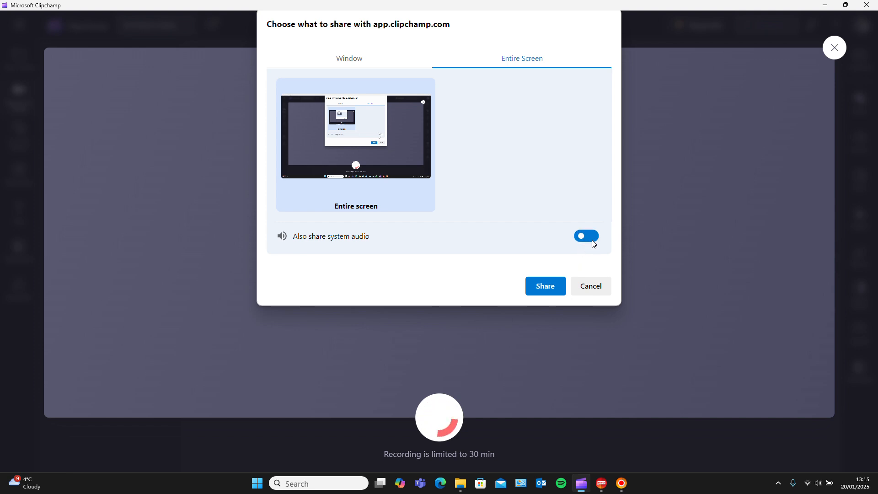
{"action": "left_click", "coordinate": [550, 288]}
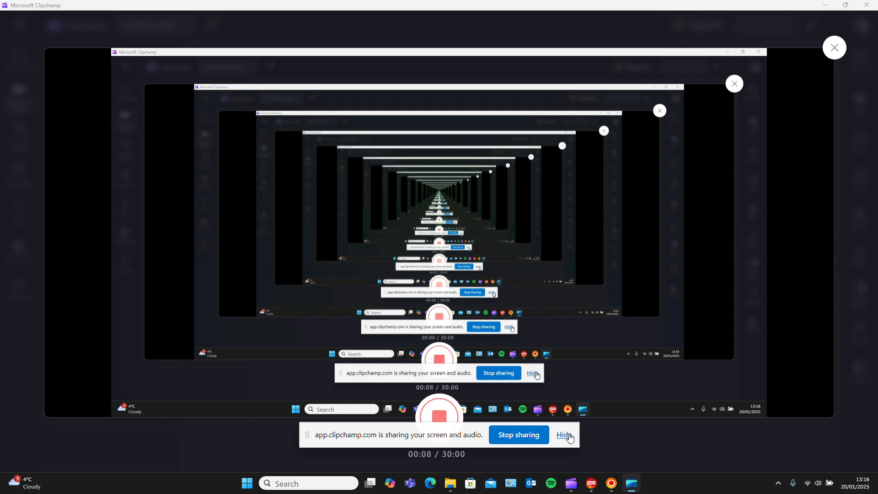
- Hide the screen sharing notice and minimize Clipchamp so that the desktop is recorded
{"action": "left_click", "coordinate": [567, 435]}
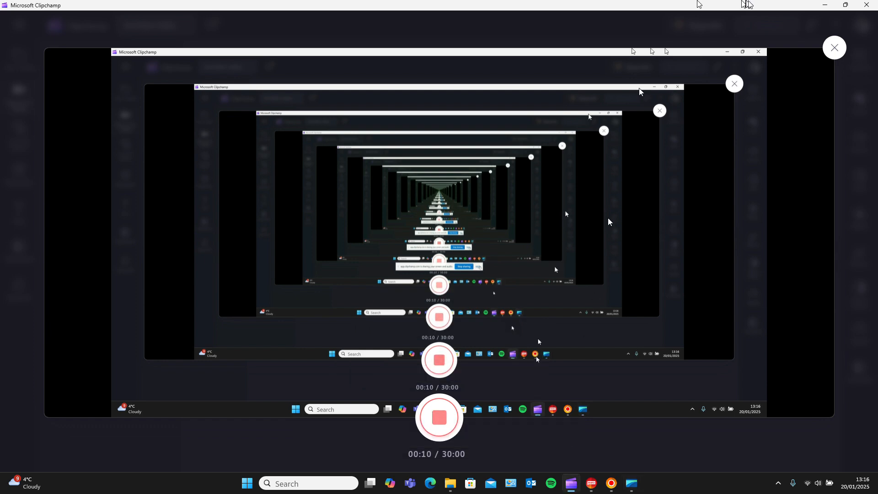
{"action": "left_click", "coordinate": [824, 5]}
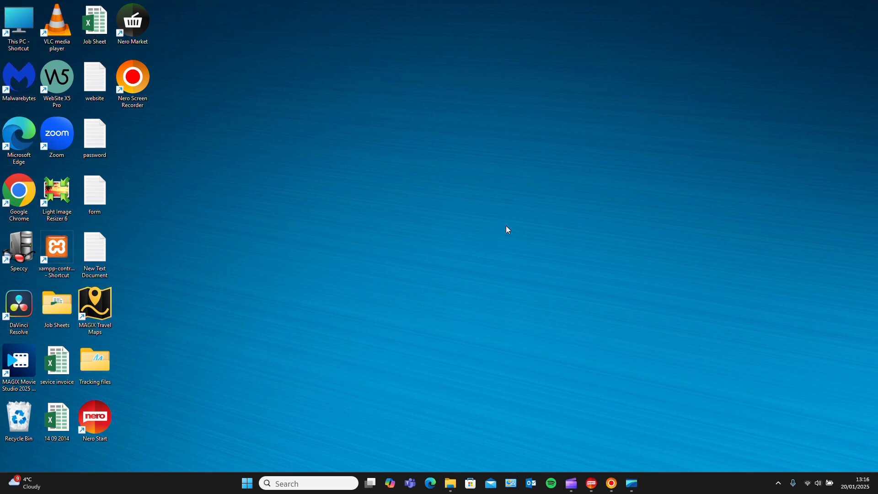
- Return to Clipchamp, stop the screen recording and save it into the video project for editing
{"action": "mouse_move", "coordinate": [612, 488]}
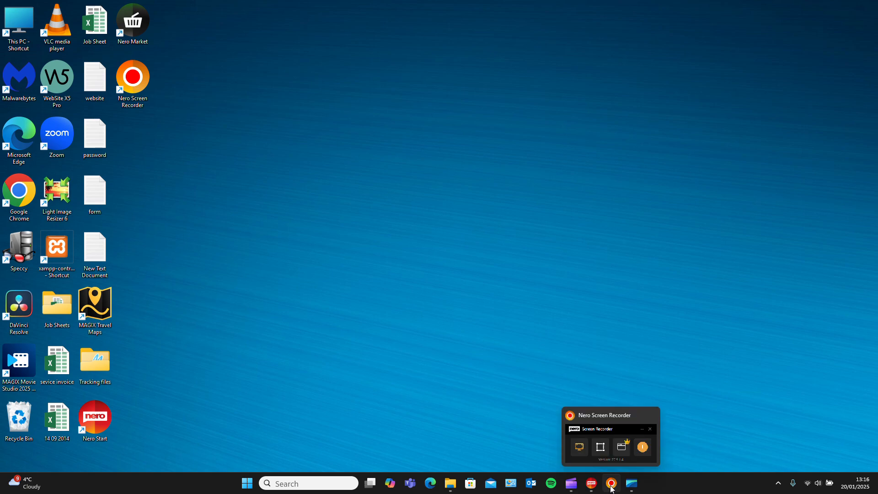
{"action": "mouse_move", "coordinate": [575, 488]}
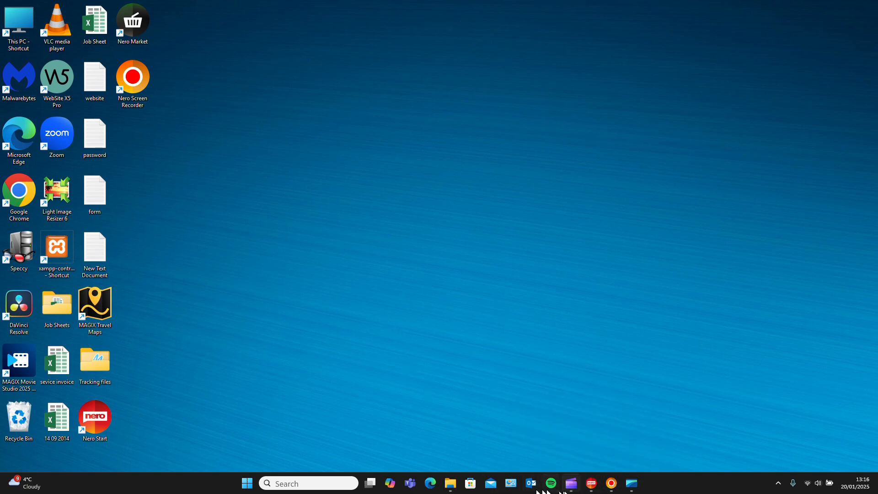
{"action": "left_click", "coordinate": [571, 483]}
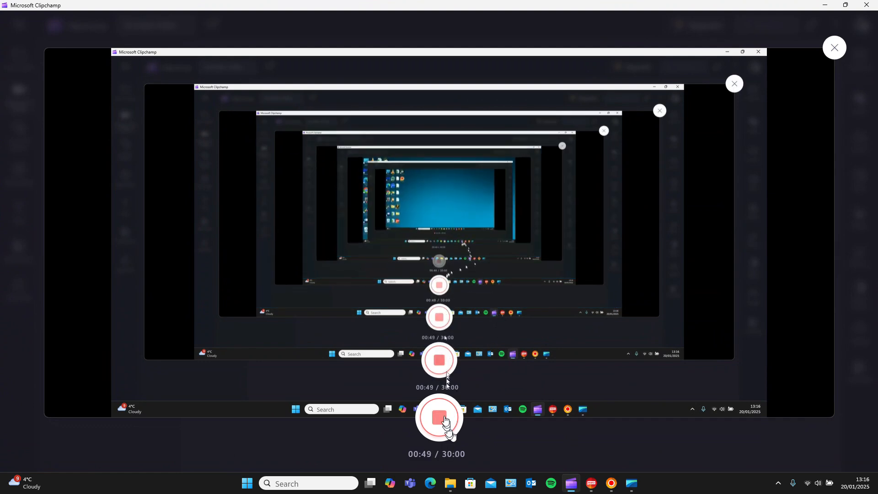
{"action": "left_click", "coordinate": [446, 423]}
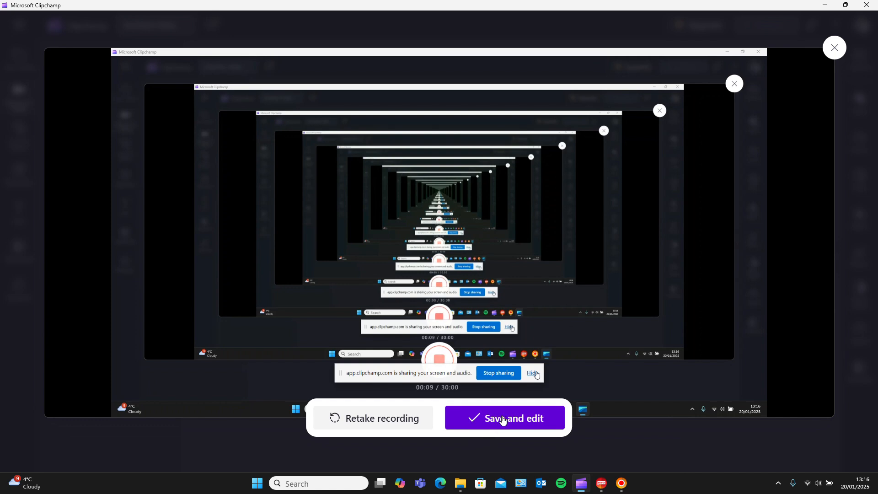
{"action": "left_click", "coordinate": [502, 419]}
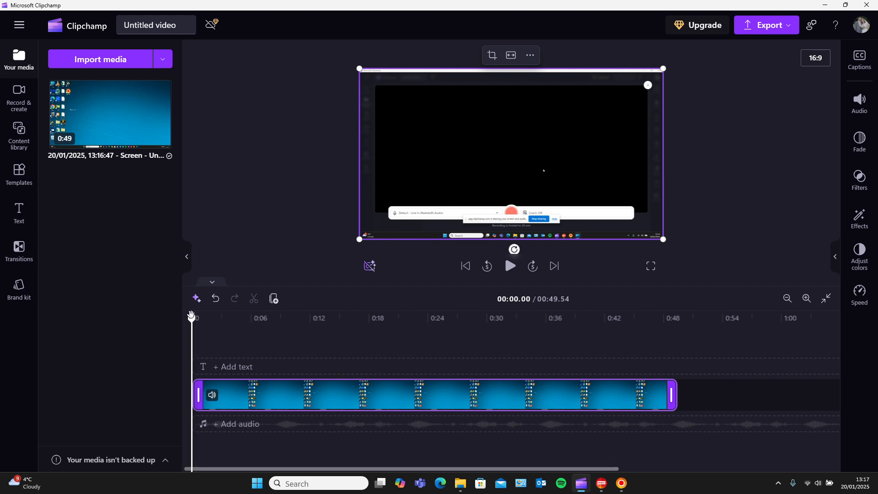
- Preview the recording briefly from about 17 seconds, then move the playhead back to about 13 seconds
{"action": "left_click_drag", "start_coordinate": [192, 317], "coordinate": [357, 330]}
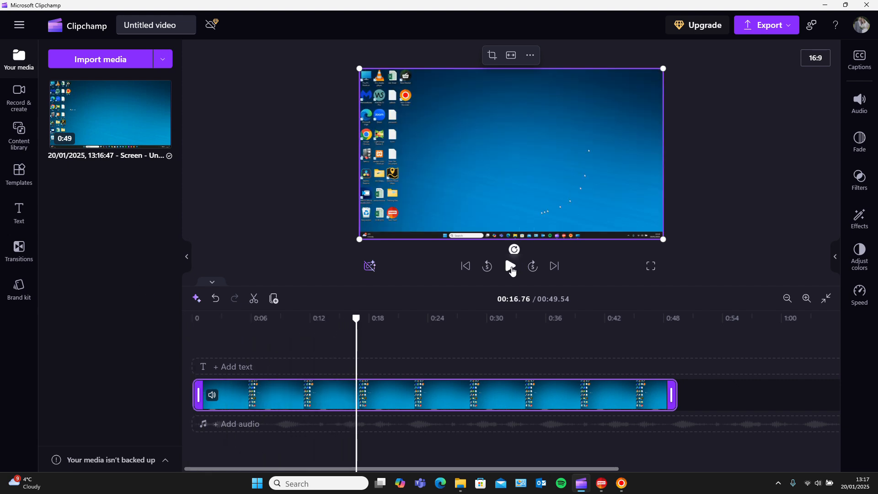
{"action": "left_click", "coordinate": [512, 270]}
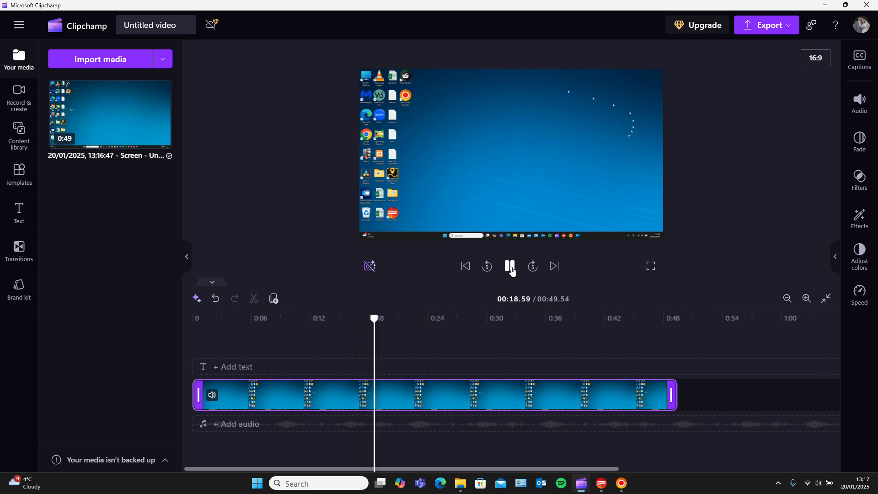
{"action": "left_click", "coordinate": [511, 267]}
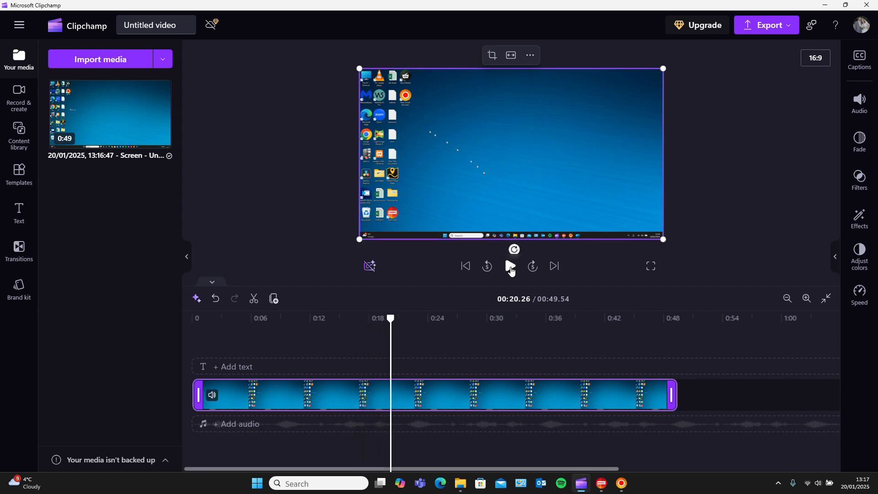
{"action": "left_click_drag", "start_coordinate": [393, 318], "coordinate": [321, 318]}
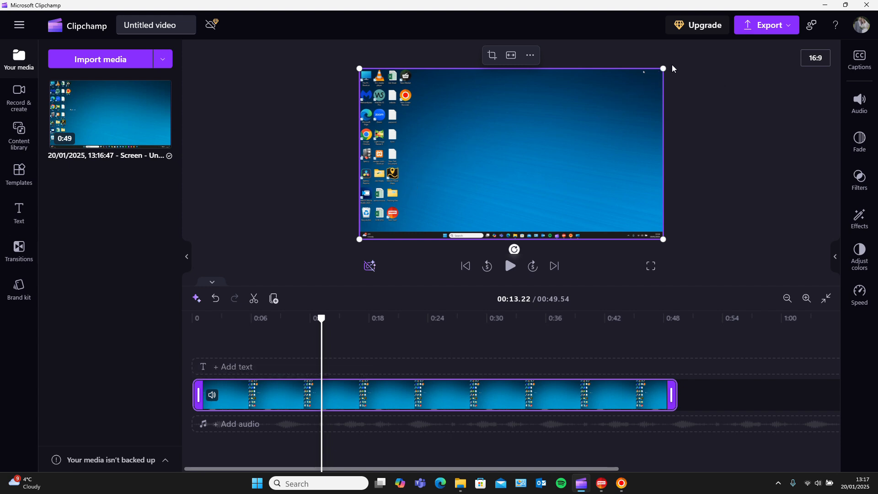
- Shrink the recording into the lower-left corner of the preview frame and enlarge it again to nearly fill the frame
{"action": "left_click_drag", "start_coordinate": [663, 67], "coordinate": [455, 186]}
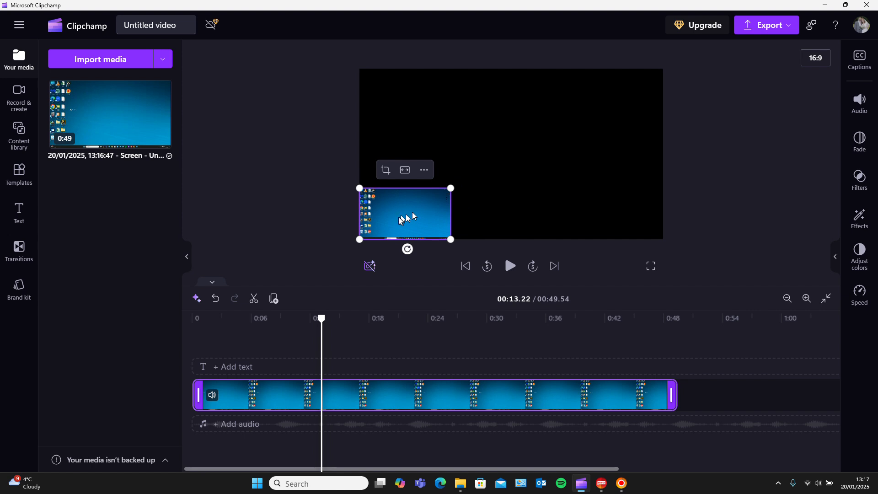
{"action": "left_click_drag", "start_coordinate": [414, 215], "coordinate": [647, 49]}
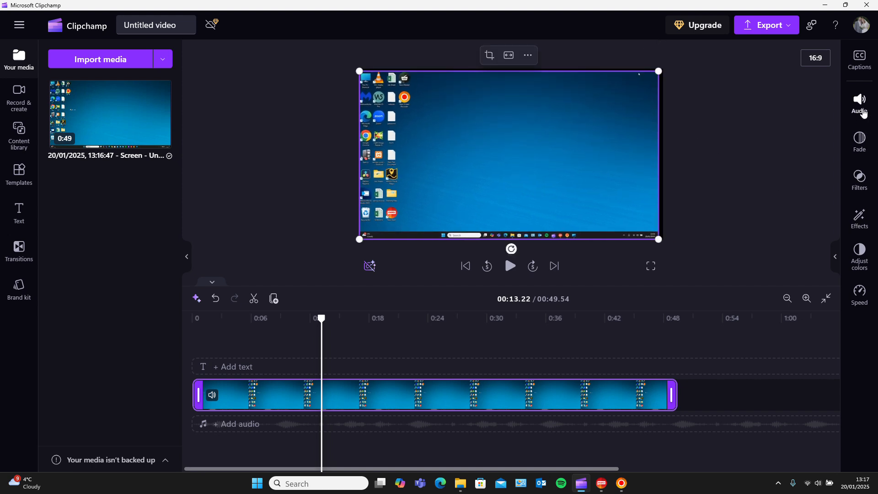
- Set the recording's audio volume to 97% while previewing it from about 13 to 20 seconds
{"action": "left_click", "coordinate": [864, 113]}
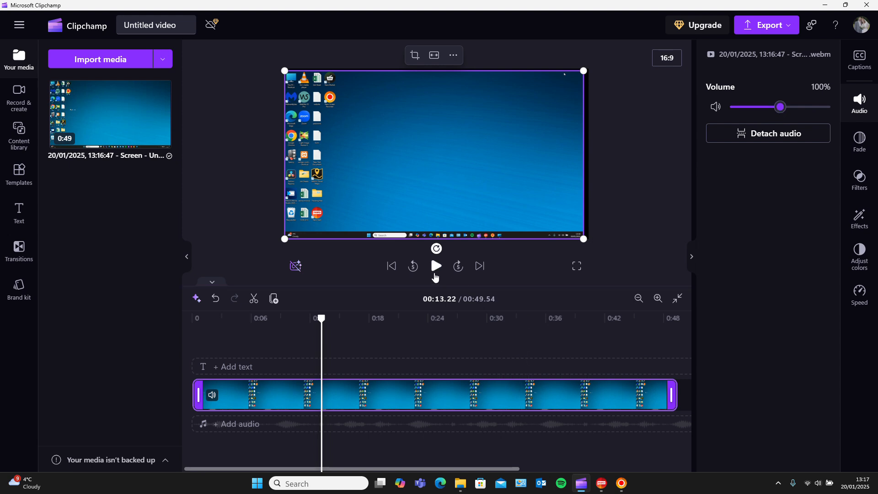
{"action": "left_click", "coordinate": [435, 272]}
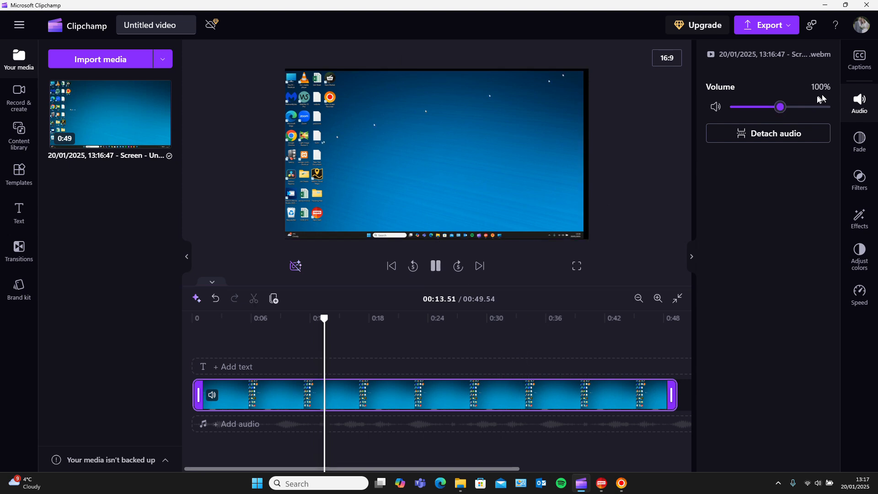
{"action": "left_click_drag", "start_coordinate": [781, 107], "coordinate": [776, 125]}
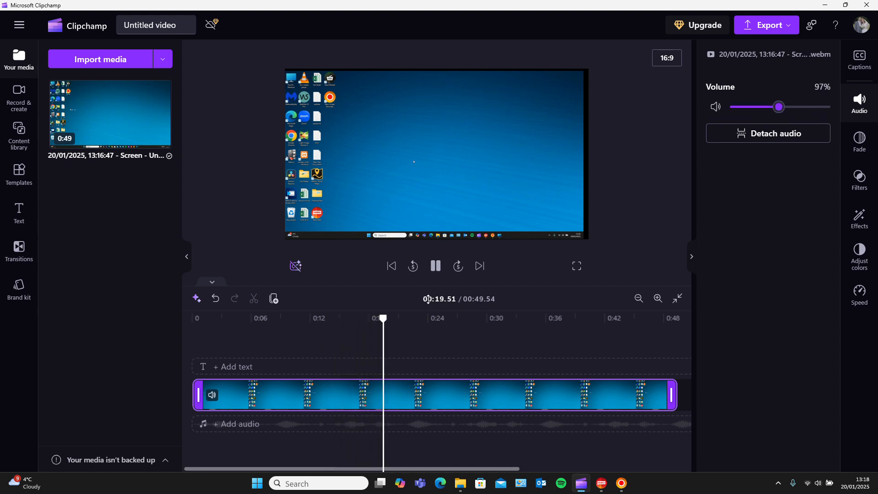
{"action": "left_click", "coordinate": [436, 266]}
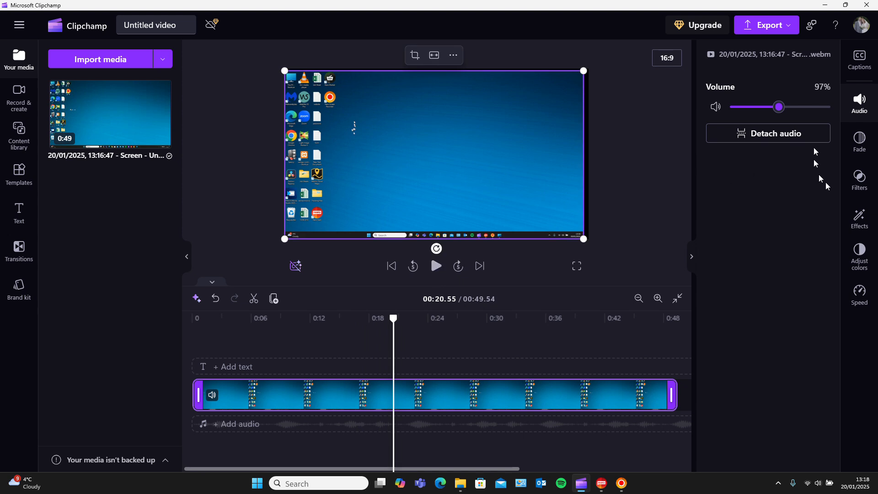
- Give the recording a 1-second fade in and a 1-second fade out
{"action": "left_click", "coordinate": [859, 142]}
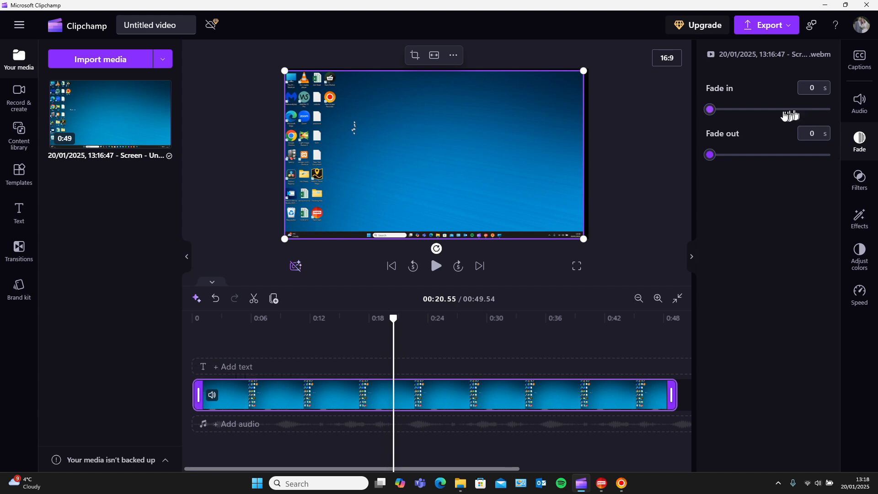
{"action": "left_click", "coordinate": [770, 110]}
{"action": "left_click_drag", "start_coordinate": [787, 111], "coordinate": [770, 111]}
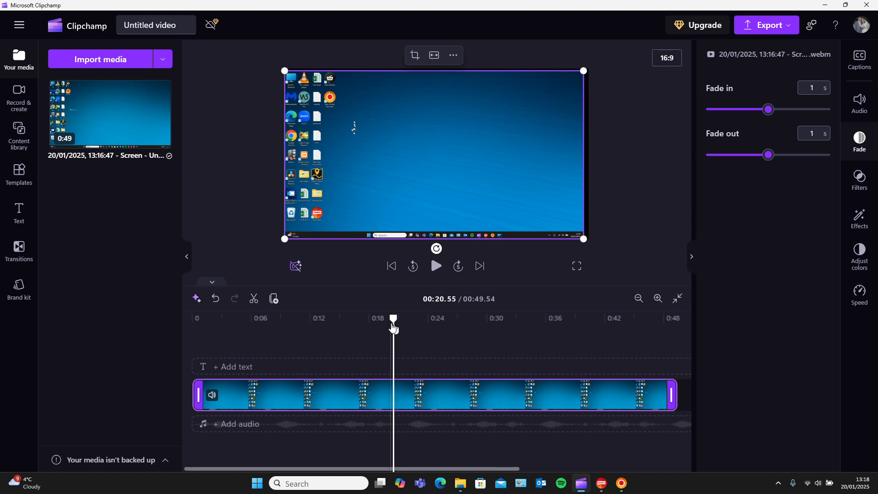
- Split the recording at about 44 seconds and undo the split
{"action": "left_click_drag", "start_coordinate": [393, 319], "coordinate": [337, 319]}
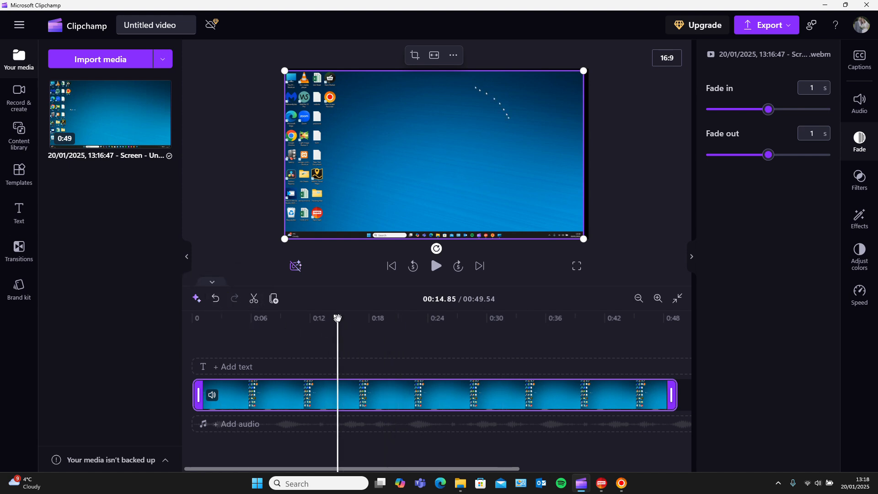
{"action": "left_click_drag", "start_coordinate": [337, 318], "coordinate": [625, 329]}
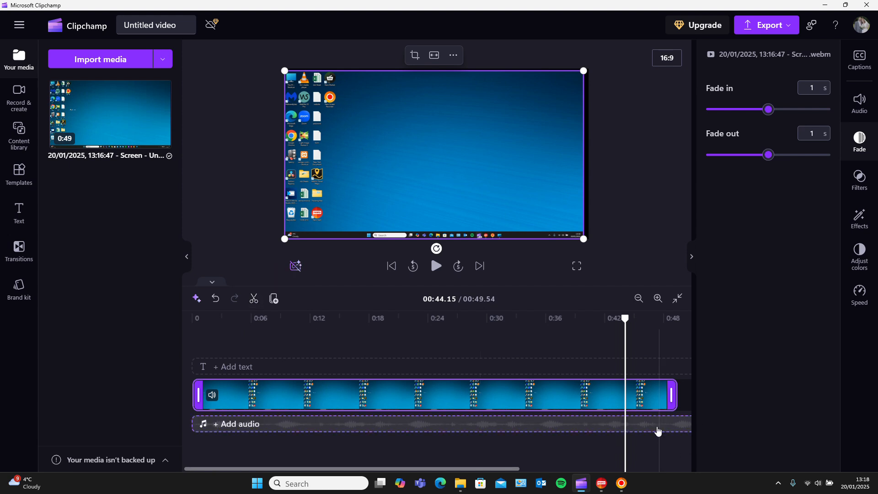
{"action": "left_click", "coordinate": [253, 300]}
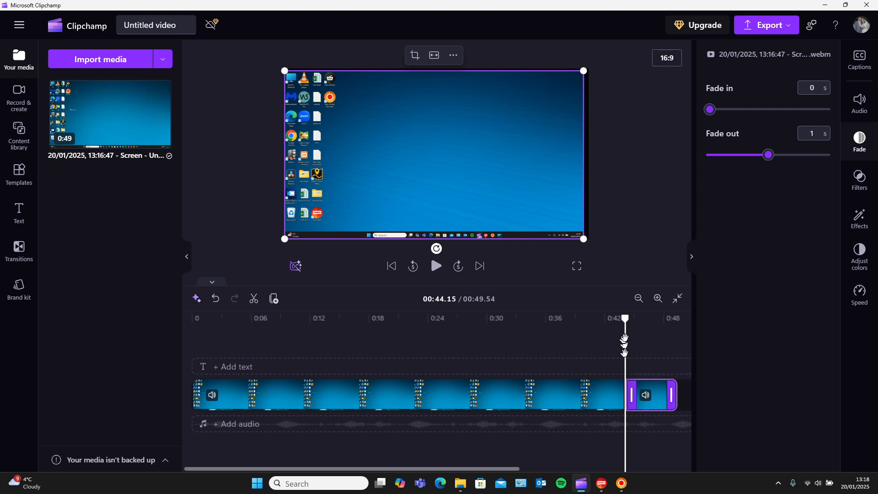
{"action": "left_click", "coordinate": [216, 298]}
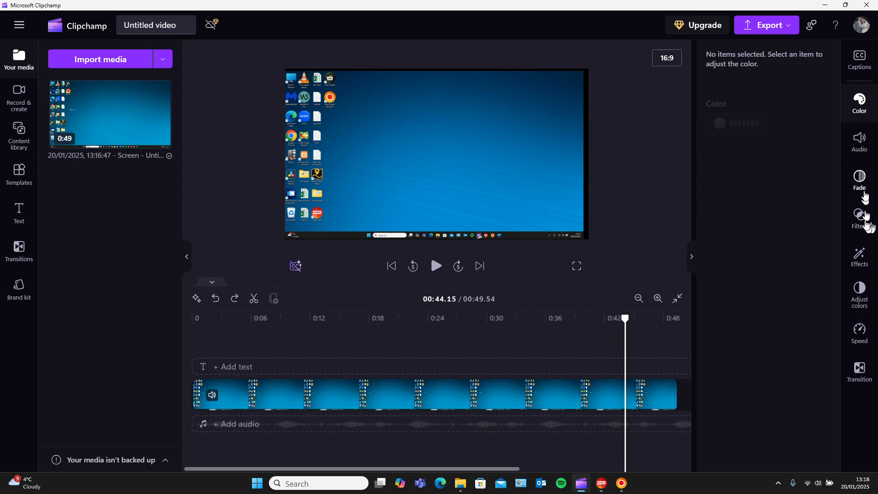
- Examine the filters, effects, color adjustments and speed setting available for the recording clip
{"action": "left_click", "coordinate": [861, 214]}
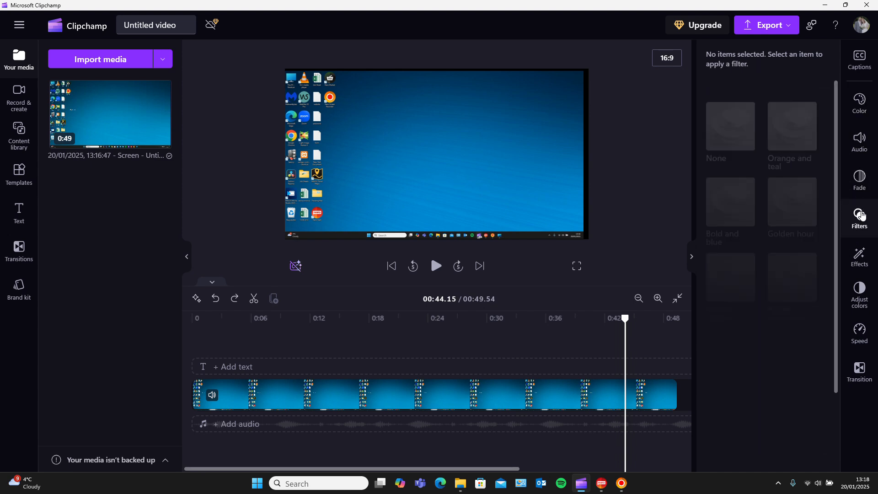
{"action": "left_click", "coordinate": [582, 398]}
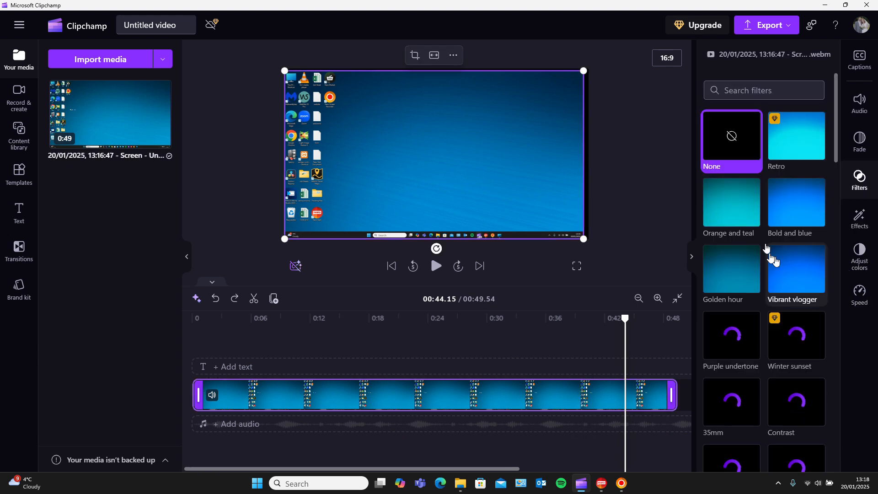
{"action": "scroll", "coordinate": [763, 289], "scroll_direction": "down", "scroll_amount": 3}
{"action": "scroll", "coordinate": [762, 289], "scroll_direction": "down", "scroll_amount": 3}
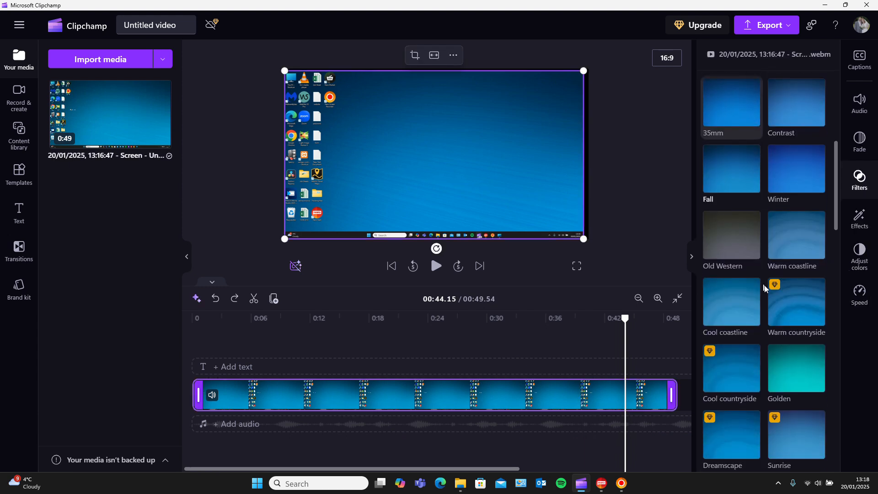
{"action": "left_click", "coordinate": [857, 225]}
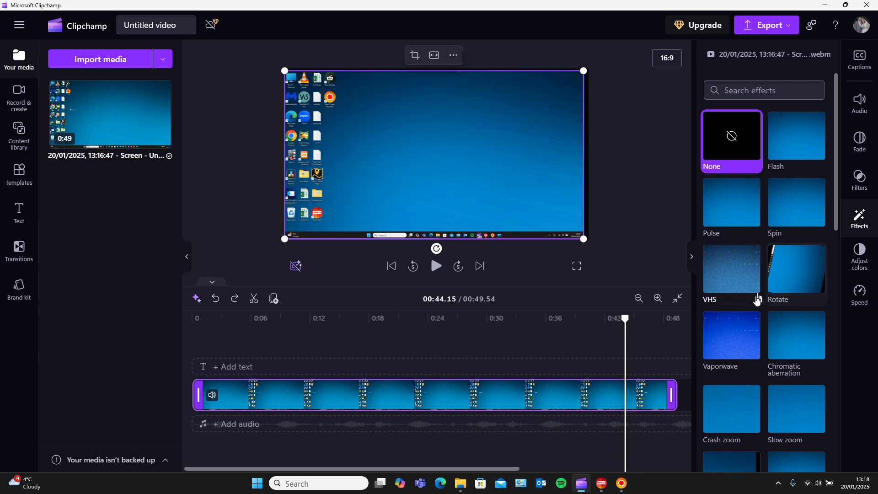
{"action": "scroll", "coordinate": [753, 304], "scroll_direction": "down", "scroll_amount": 5}
{"action": "scroll", "coordinate": [752, 304], "scroll_direction": "down", "scroll_amount": 2}
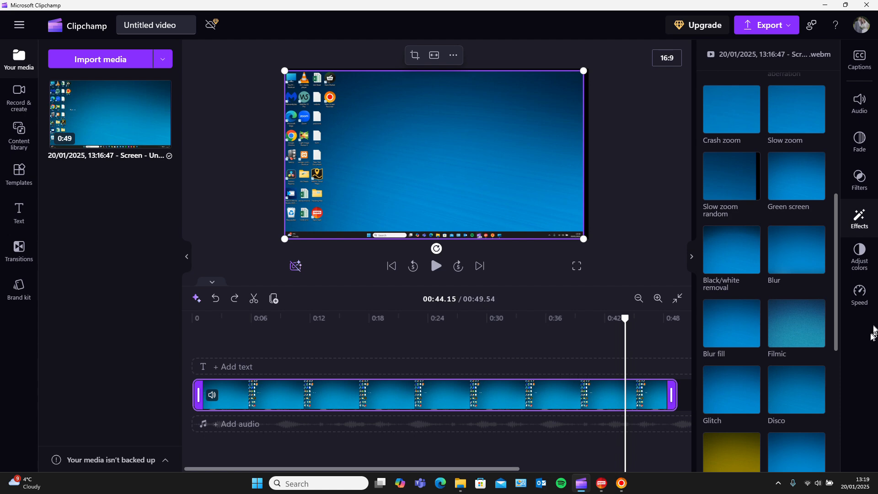
{"action": "left_click", "coordinate": [861, 266]}
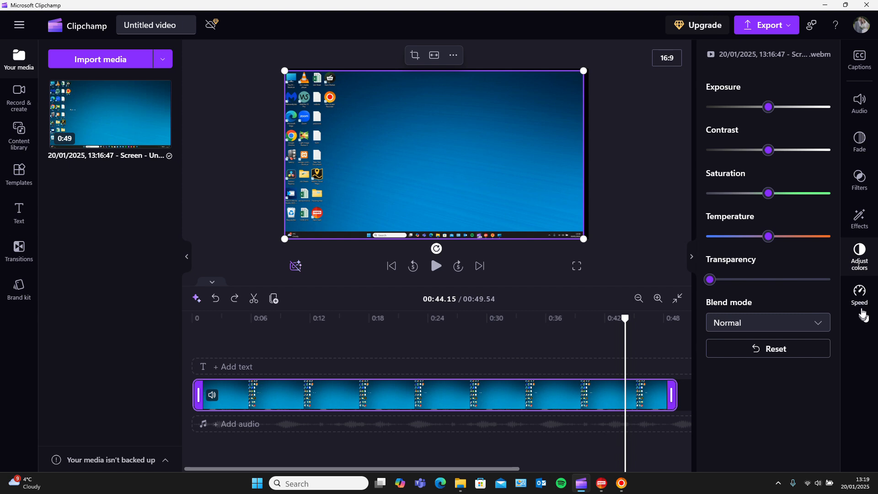
{"action": "left_click", "coordinate": [861, 295]}
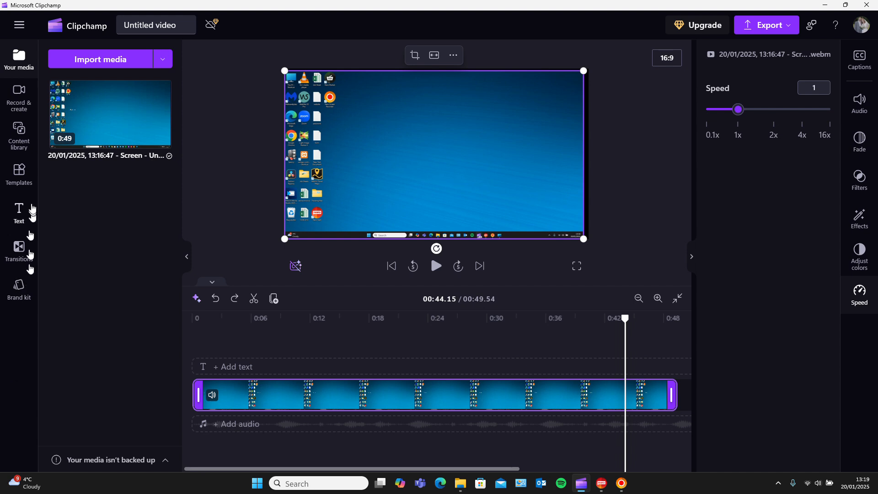
- Browse the content library and list the music tracks in the Clipchamp selects audio collection
{"action": "left_click", "coordinate": [16, 142]}
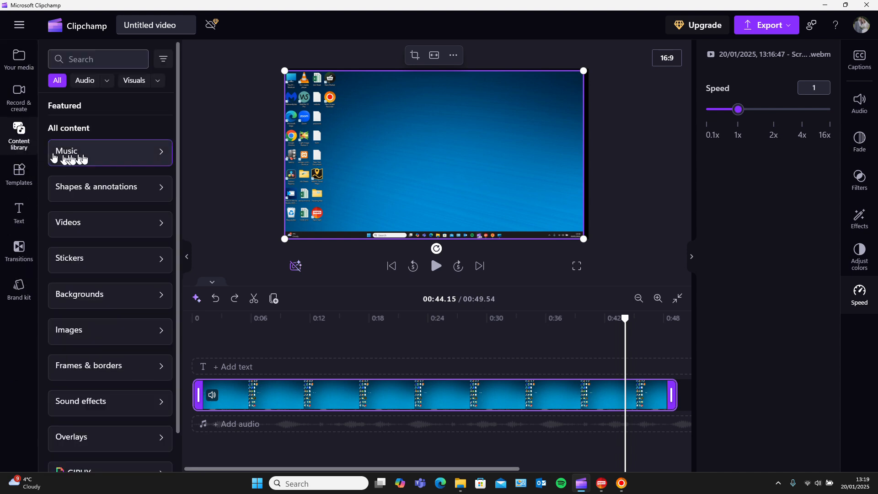
{"action": "scroll", "coordinate": [92, 277], "scroll_direction": "down", "scroll_amount": 9}
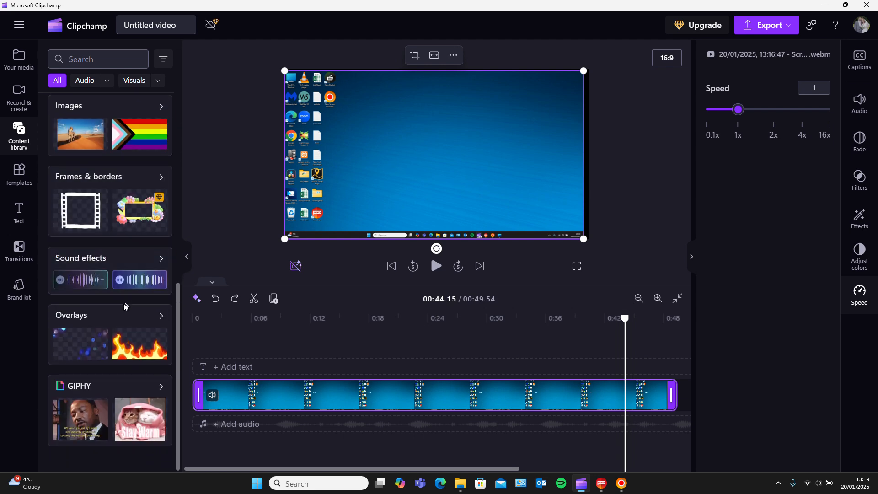
{"action": "scroll", "coordinate": [124, 307], "scroll_direction": "up", "scroll_amount": 6}
{"action": "scroll", "coordinate": [124, 306], "scroll_direction": "up", "scroll_amount": 5}
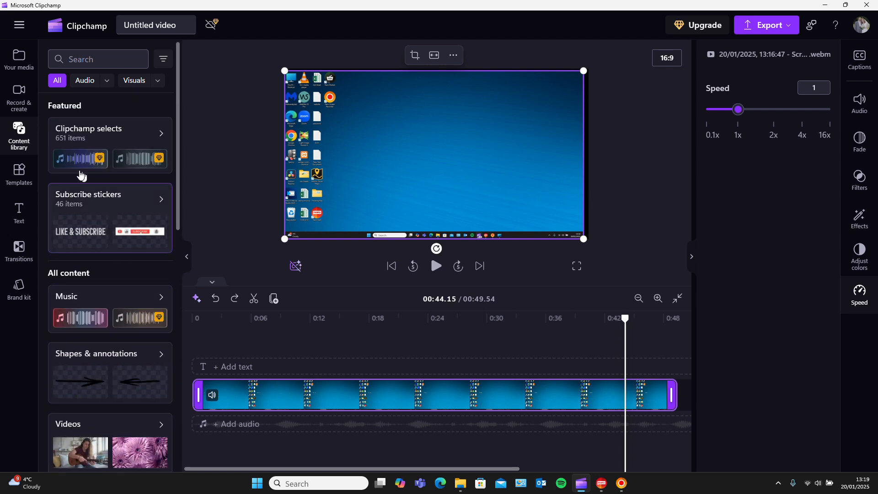
{"action": "left_click", "coordinate": [90, 86]}
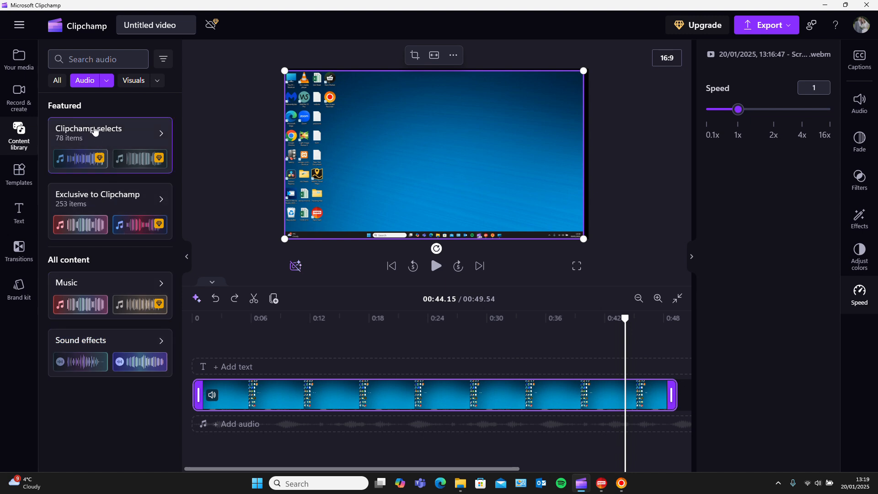
{"action": "left_click", "coordinate": [106, 131]}
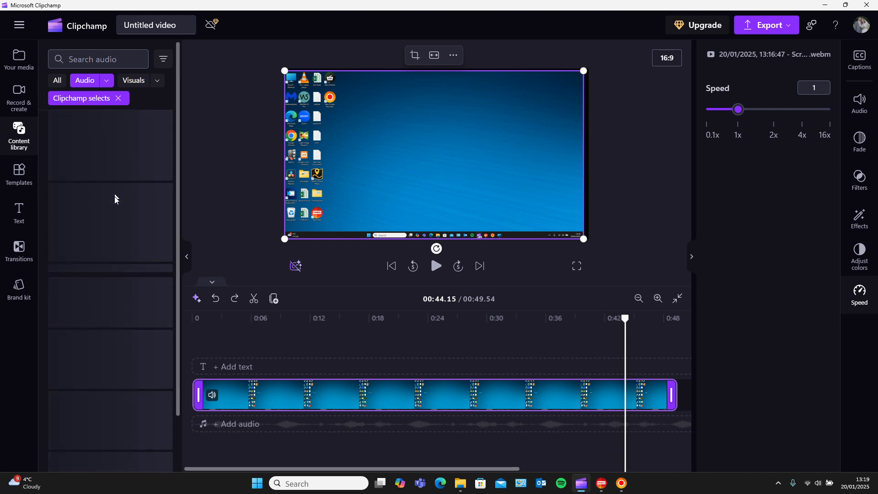
{"action": "left_click", "coordinate": [142, 141]}
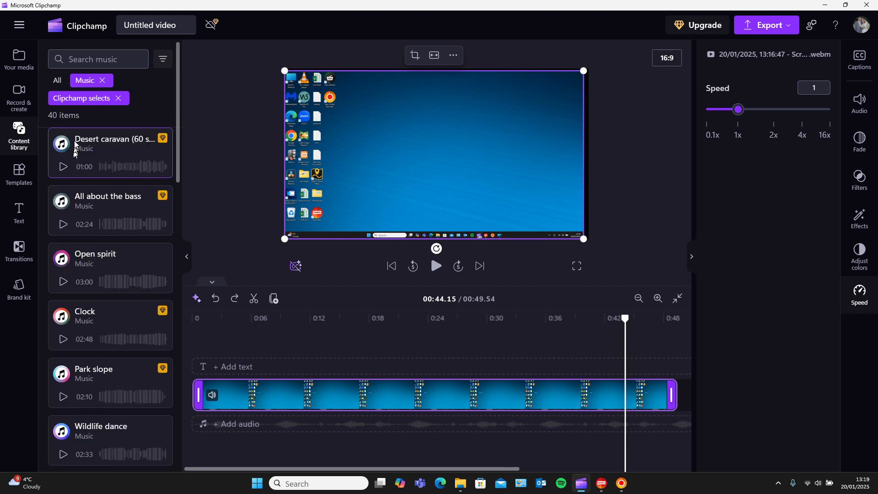
- Add the Breathing mind music track to the timeline and move it to start at the beginning of the video
{"action": "scroll", "coordinate": [92, 274], "scroll_direction": "down", "scroll_amount": 5}
{"action": "scroll", "coordinate": [93, 319], "scroll_direction": "up", "scroll_amount": 3}
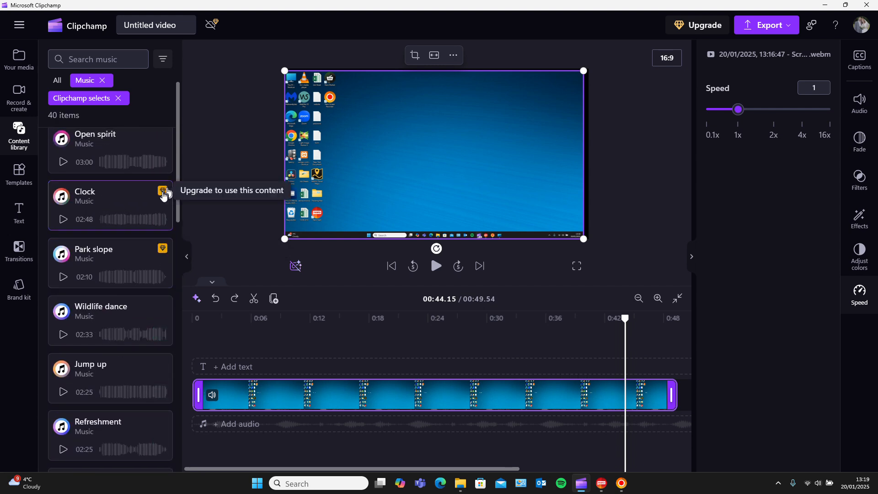
{"action": "scroll", "coordinate": [108, 316], "scroll_direction": "up", "scroll_amount": 3}
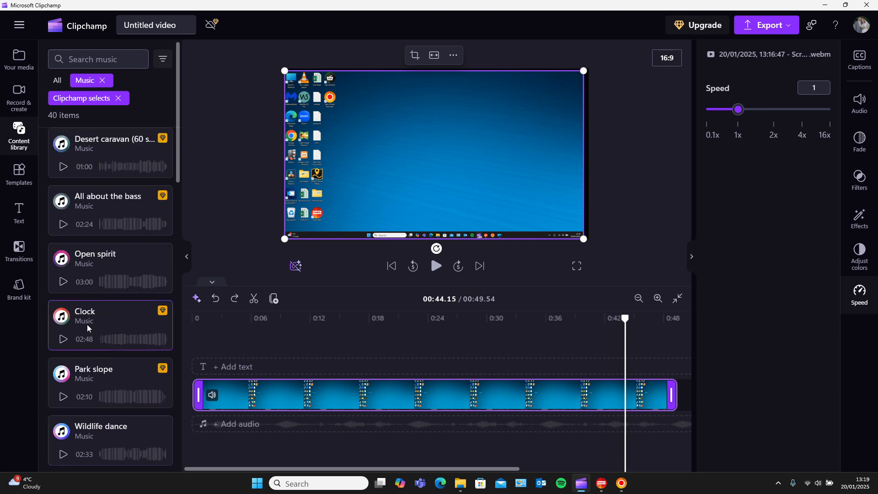
{"action": "scroll", "coordinate": [109, 286], "scroll_direction": "down", "scroll_amount": 10}
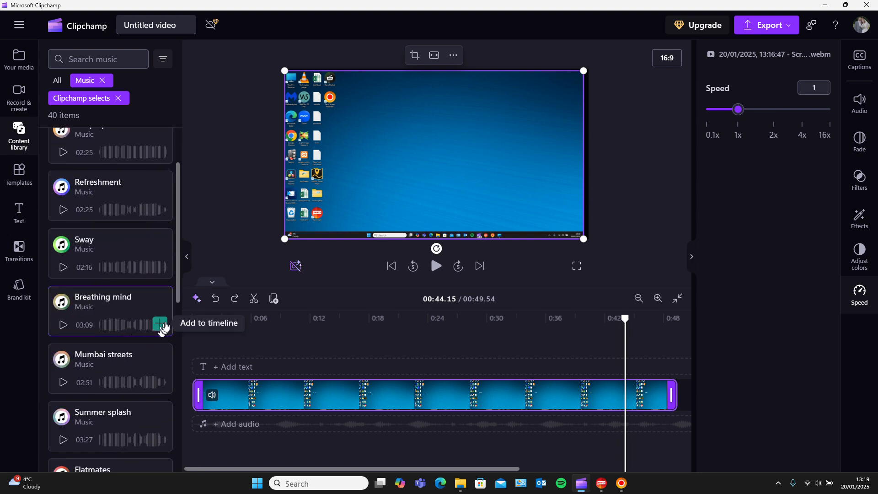
{"action": "left_click", "coordinate": [160, 324]}
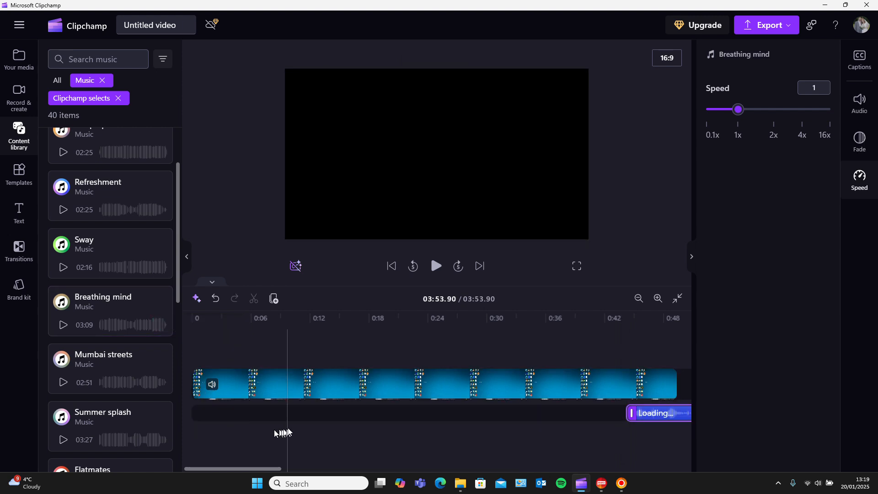
{"action": "left_click_drag", "start_coordinate": [512, 414], "coordinate": [219, 415]}
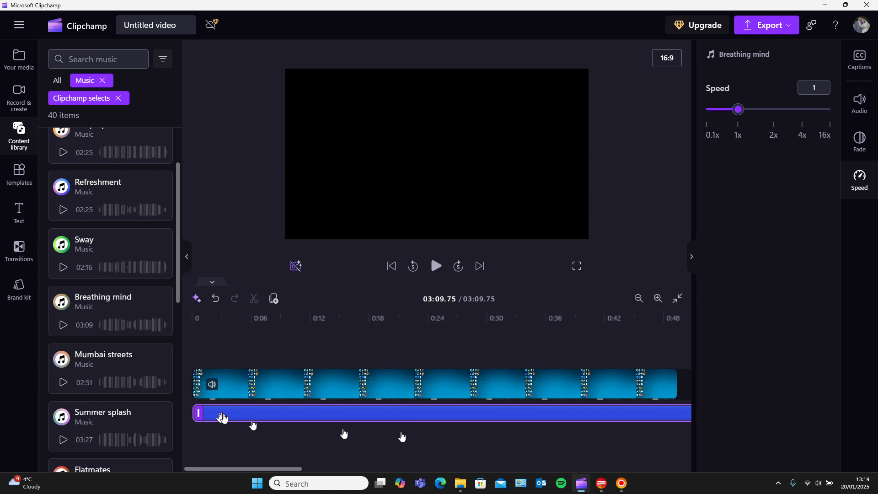
- Split the Breathing mind track at the end of the recording, about 49 seconds, and delete the excess part
{"action": "left_click", "coordinate": [638, 299]}
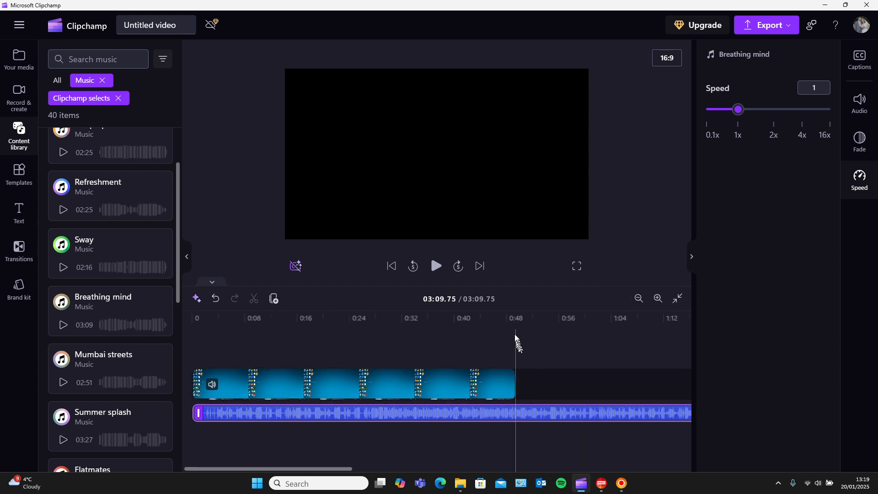
{"action": "left_click", "coordinate": [513, 319]}
{"action": "left_click_drag", "start_coordinate": [514, 320], "coordinate": [516, 320]}
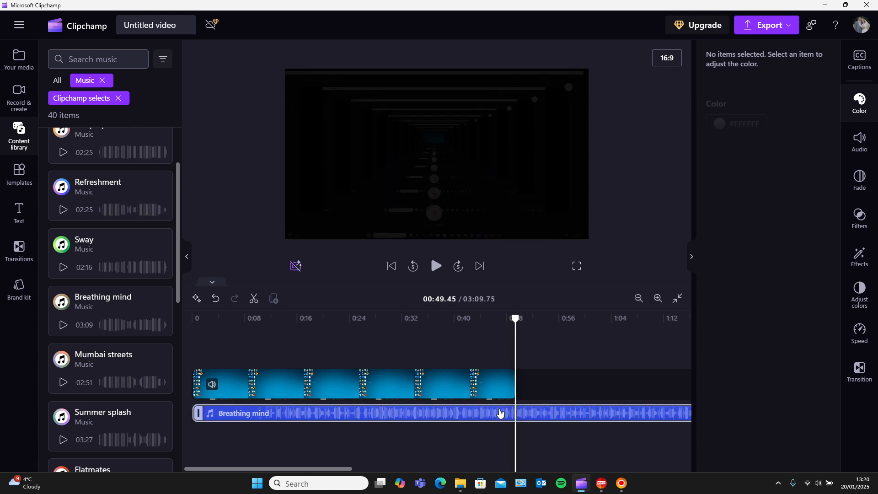
{"action": "left_click", "coordinate": [501, 414]}
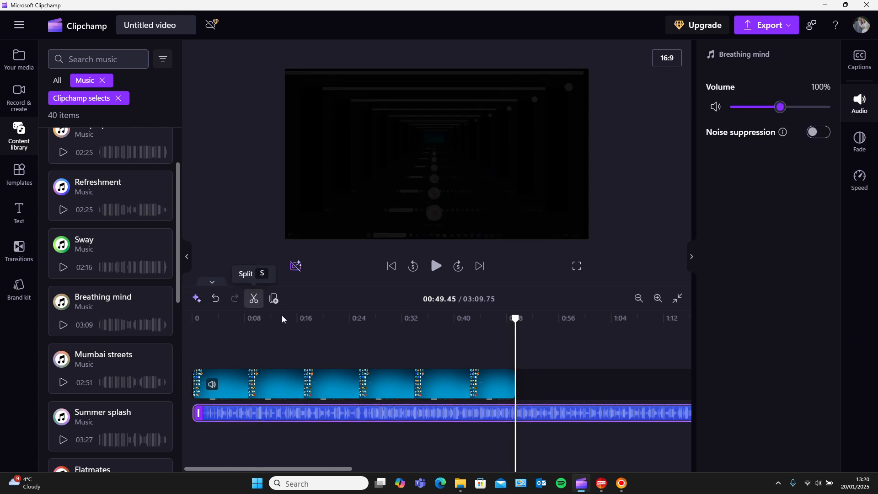
{"action": "left_click", "coordinate": [255, 299]}
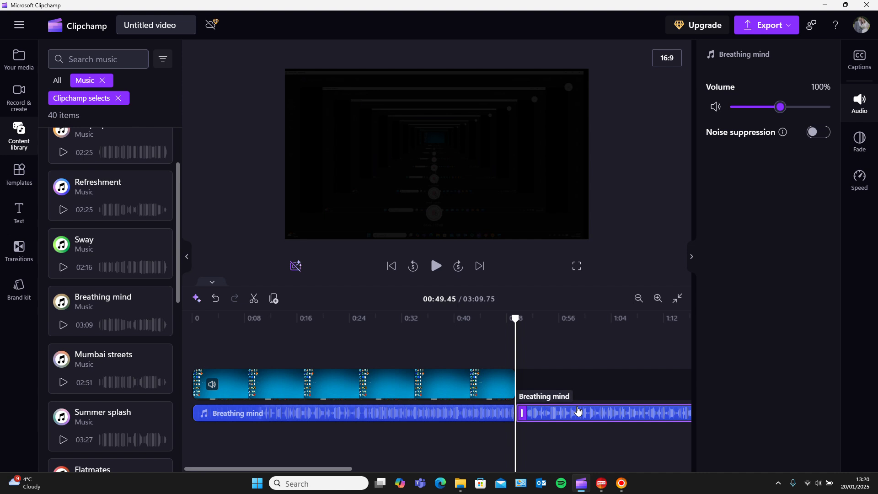
{"action": "key", "text": "Delete"}
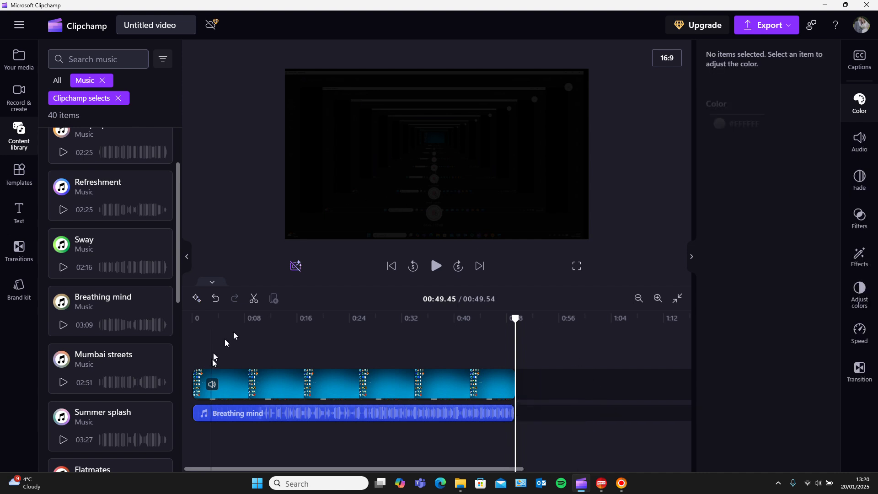
- Set both the fade in and the fade out of the Breathing mind track to 0.9 s
{"action": "left_click", "coordinate": [329, 414]}
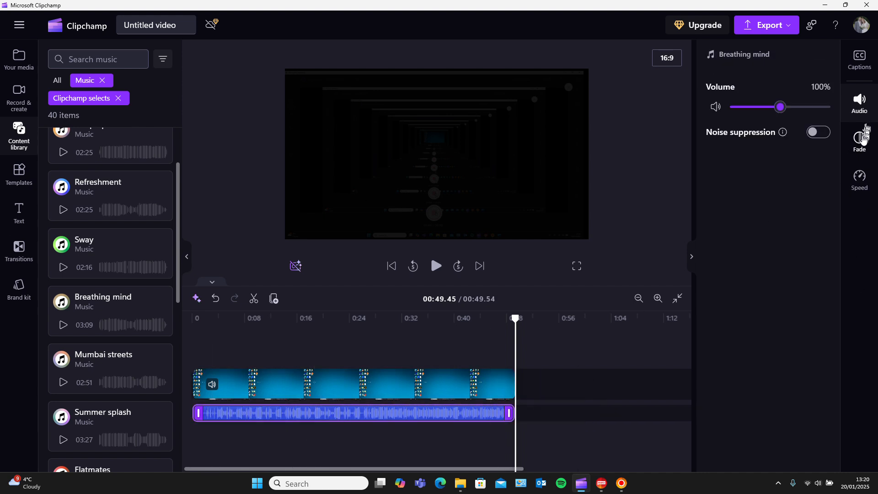
{"action": "left_click", "coordinate": [859, 139]}
{"action": "left_click", "coordinate": [763, 110]}
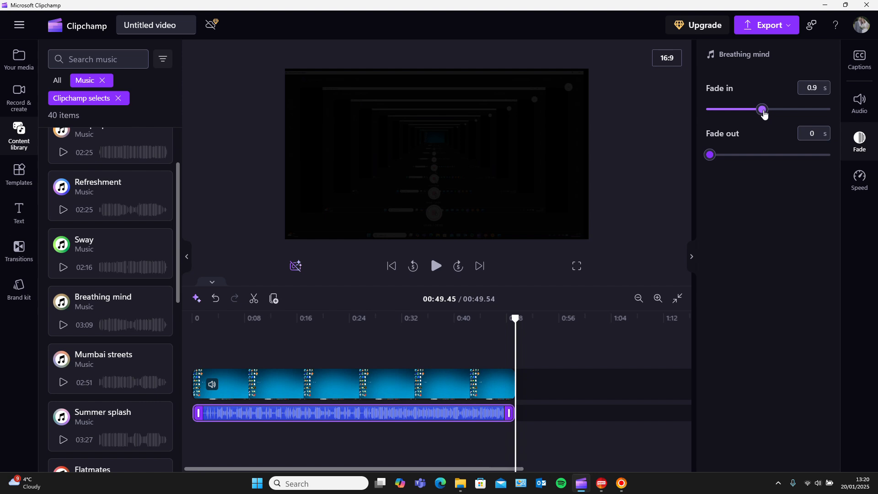
{"action": "left_click", "coordinate": [767, 156]}
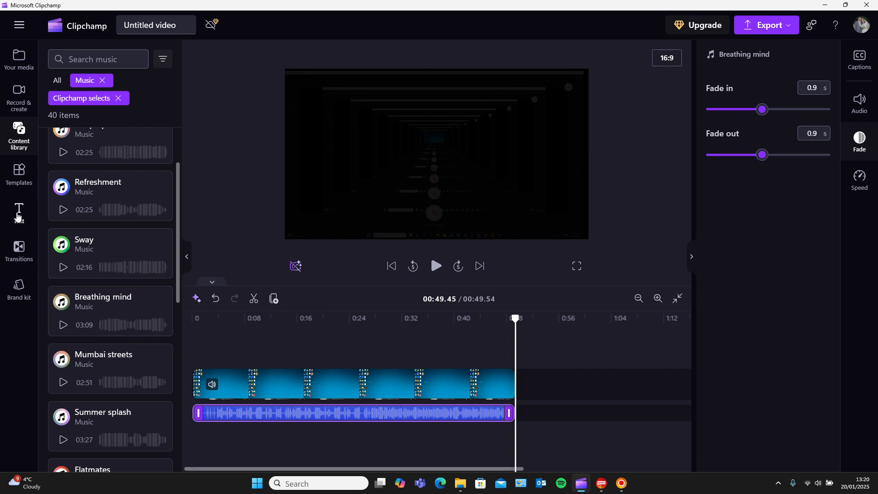
- Add a Clean Title text to the timeline at about 24.9 seconds
{"action": "left_click", "coordinate": [18, 215]}
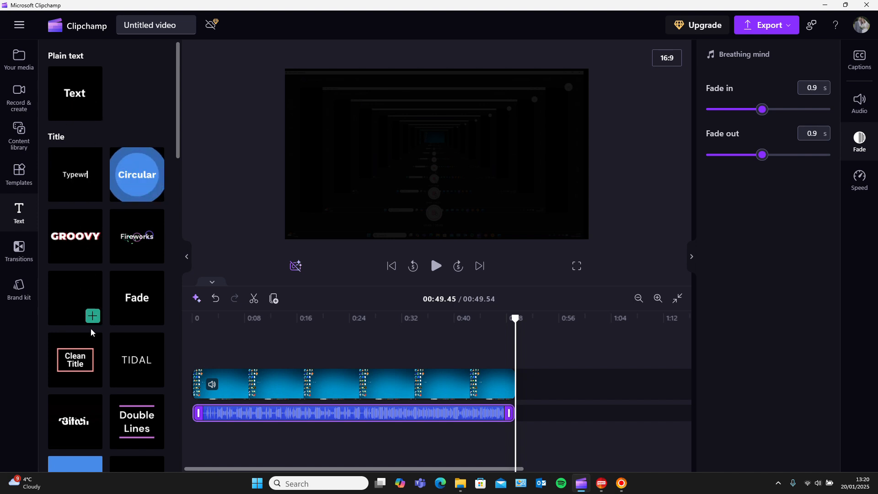
{"action": "scroll", "coordinate": [90, 279], "scroll_direction": "down", "scroll_amount": 4}
{"action": "scroll", "coordinate": [94, 351], "scroll_direction": "up", "scroll_amount": 3}
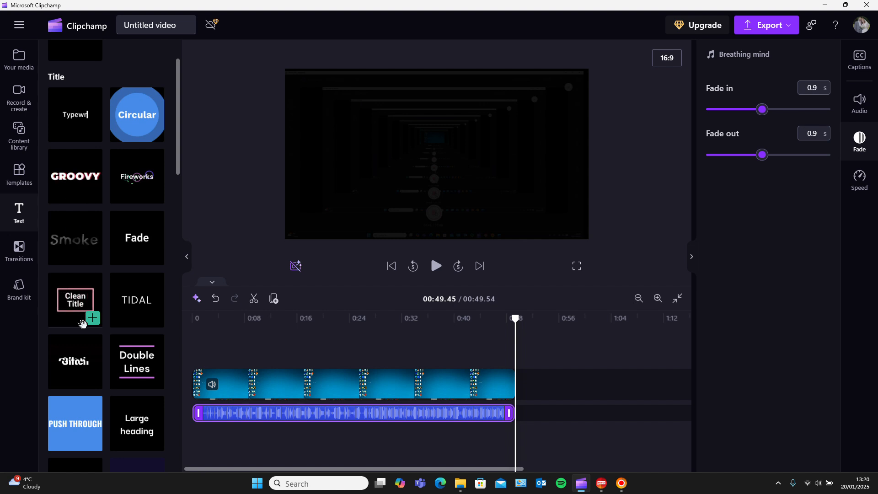
{"action": "left_click", "coordinate": [355, 319]}
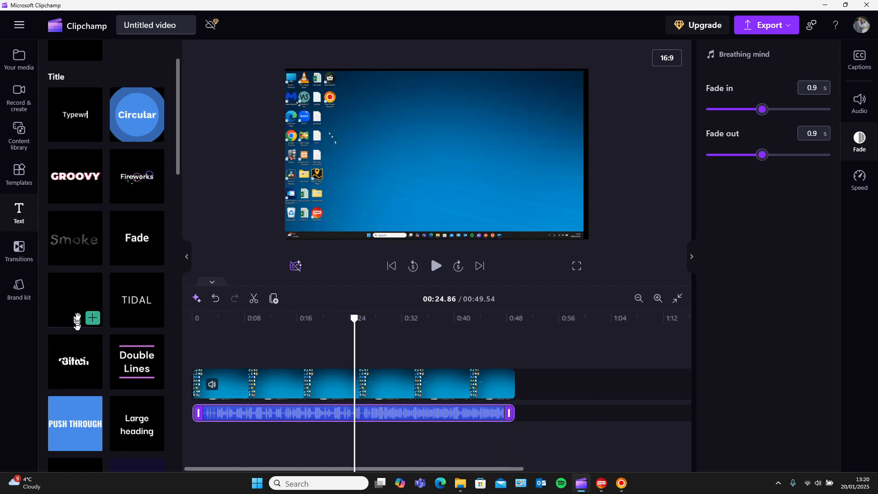
{"action": "left_click", "coordinate": [92, 318]}
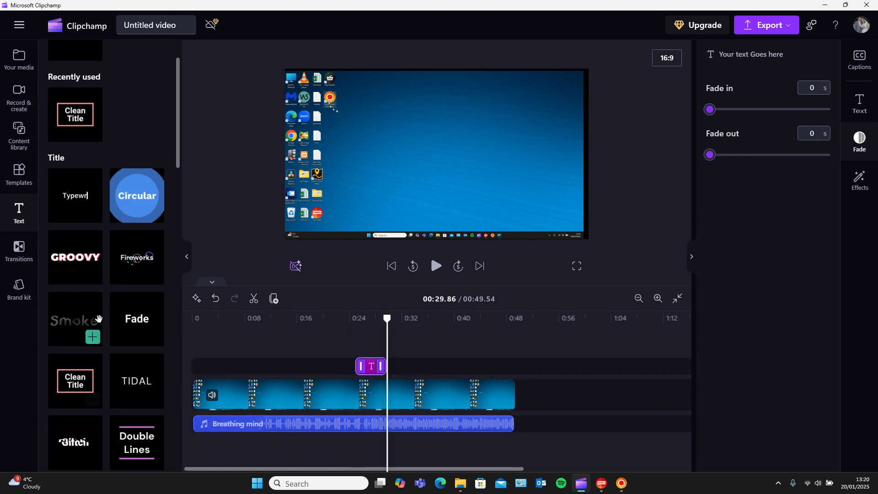
- Show the title in the preview at about 27 seconds and replace its placeholder text with "fghgsbgfbhgsgbgfs"
{"action": "left_click_drag", "start_coordinate": [387, 318], "coordinate": [373, 338]}
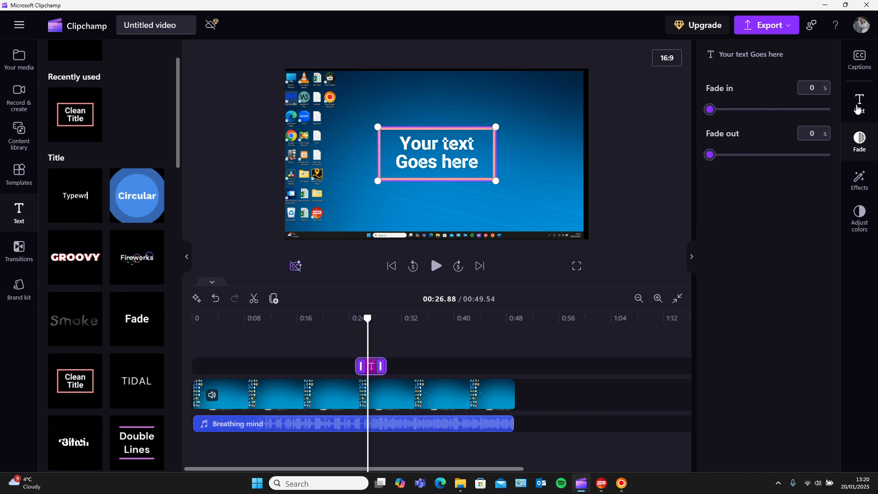
{"action": "left_click", "coordinate": [858, 109]}
{"action": "left_click_drag", "start_coordinate": [788, 116], "coordinate": [721, 107]}
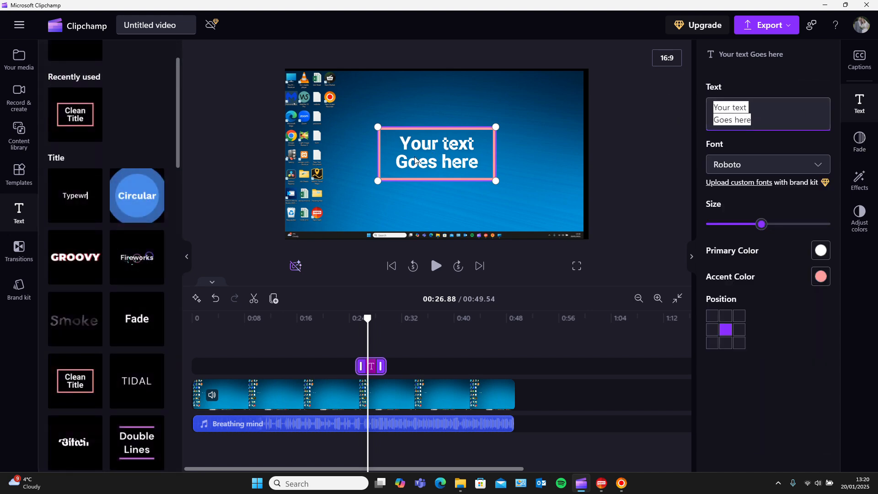
{"action": "type", "text": "fghgsbgfbhgsgbfs"}
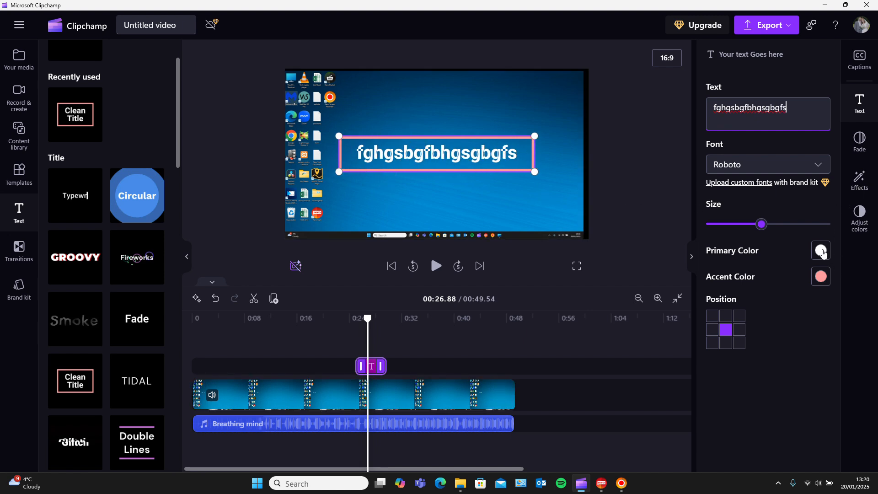
- Make the title text slightly smaller and place it centered near the bottom of the video frame
{"action": "left_click_drag", "start_coordinate": [766, 230], "coordinate": [752, 230]}
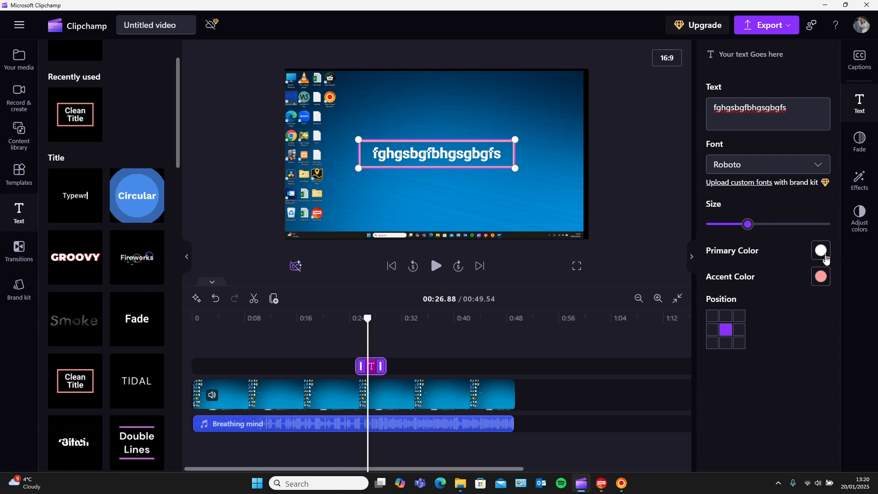
{"action": "left_click", "coordinate": [739, 317]}
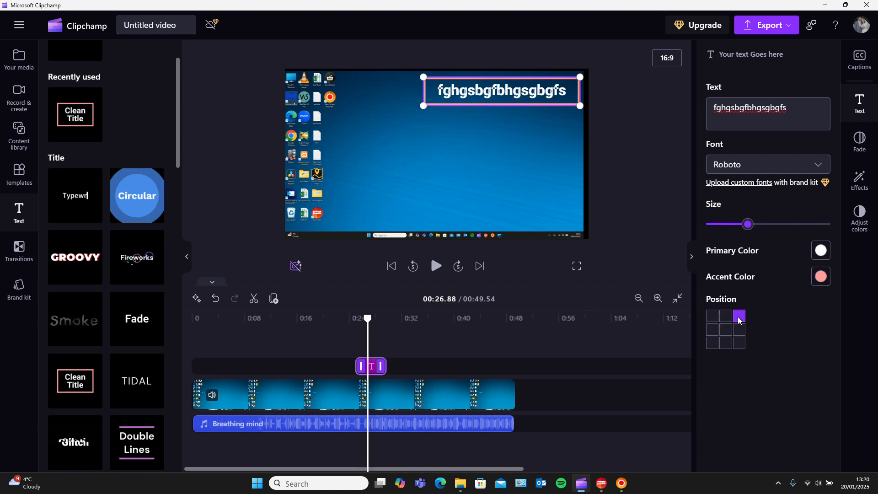
{"action": "left_click_drag", "start_coordinate": [502, 97], "coordinate": [438, 210]}
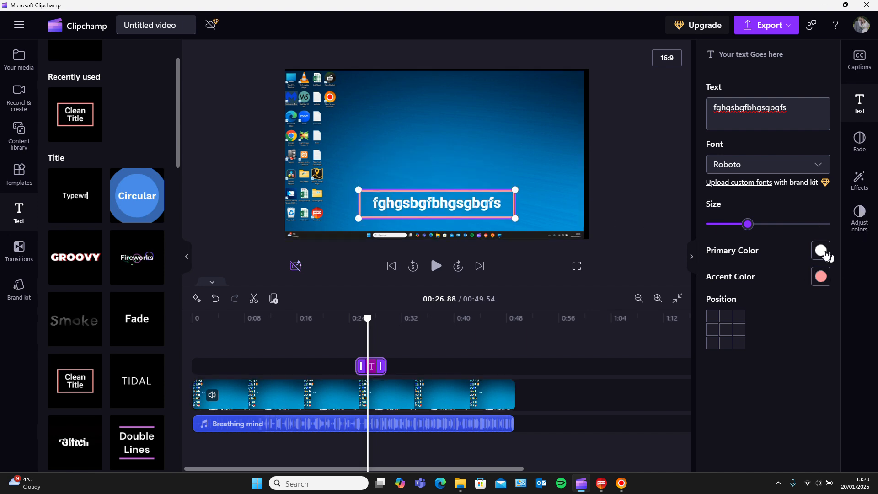
- Change the title's primary color to black, #000000
{"action": "left_click", "coordinate": [824, 251]}
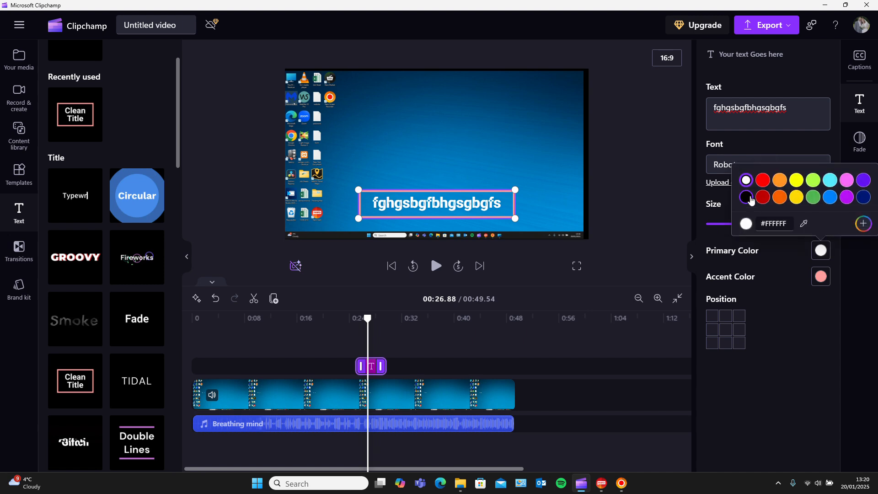
{"action": "left_click", "coordinate": [746, 197]}
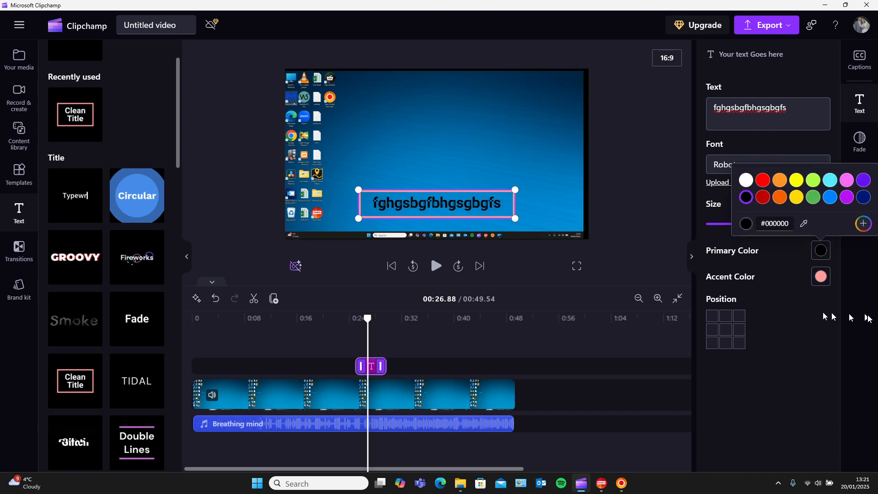
{"action": "left_click", "coordinate": [786, 387]}
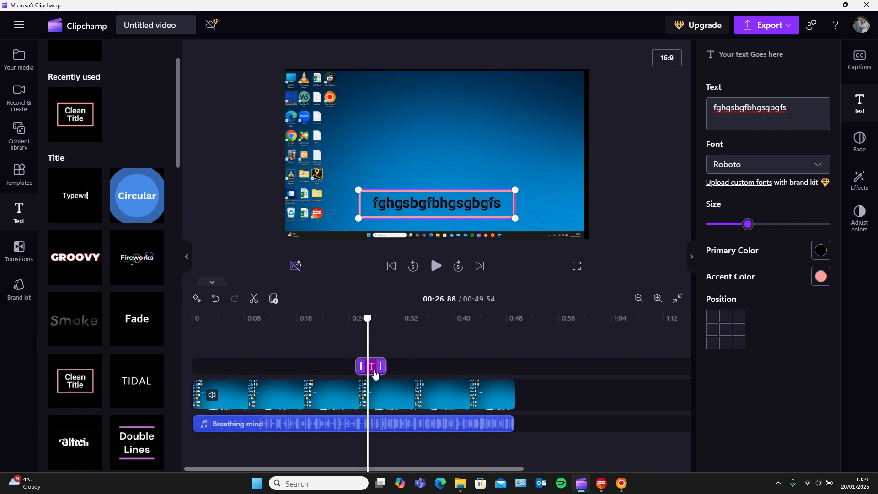
- Set the title's fade in and fade out to 0.4 s and preview the section around it
{"action": "left_click", "coordinate": [869, 137]}
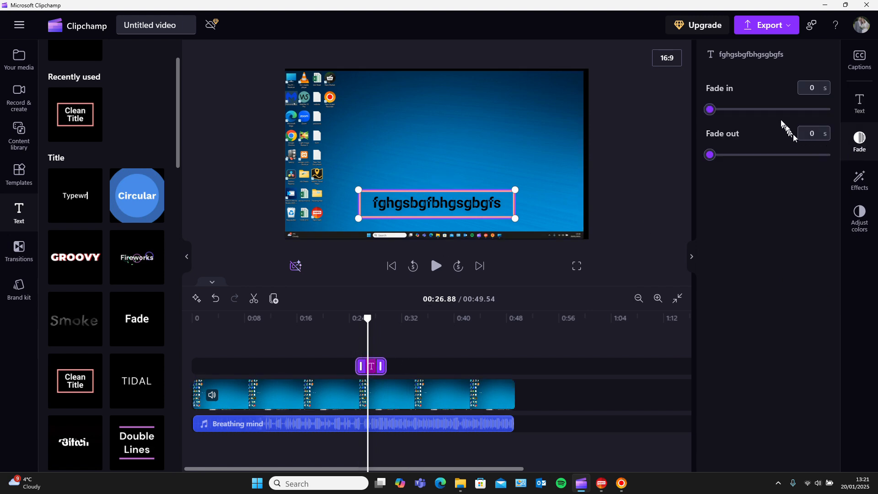
{"action": "left_click_drag", "start_coordinate": [768, 112], "coordinate": [747, 111]}
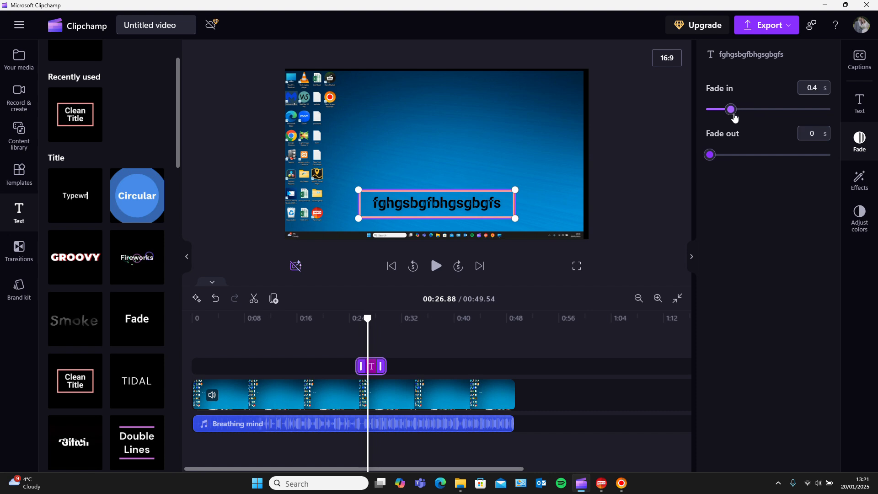
{"action": "left_click", "coordinate": [732, 157]}
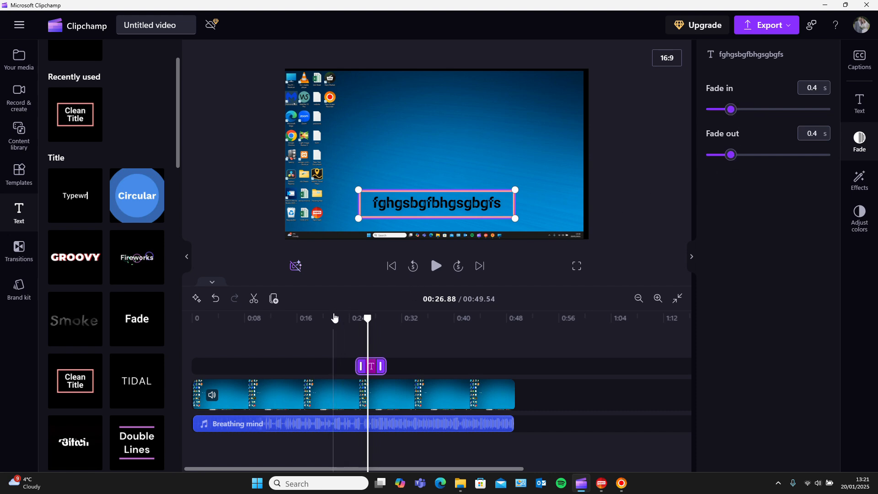
{"action": "left_click", "coordinate": [334, 317]}
{"action": "left_click", "coordinate": [436, 266]}
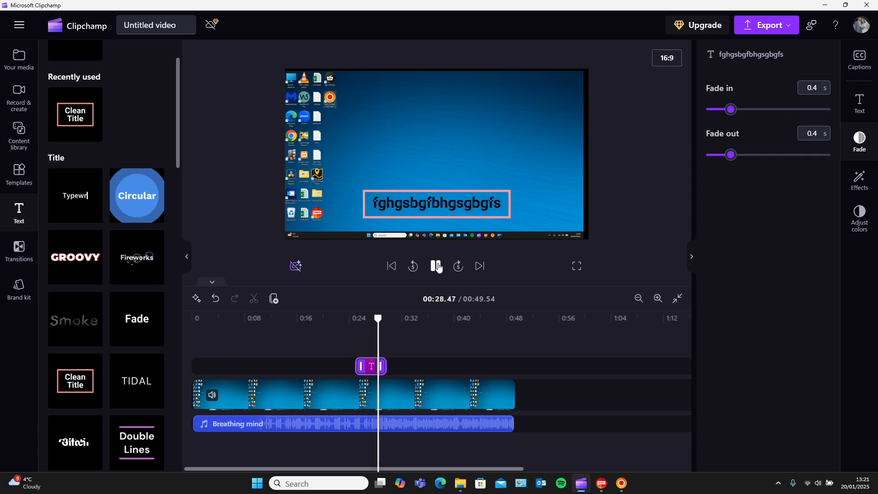
{"action": "left_click", "coordinate": [436, 268]}
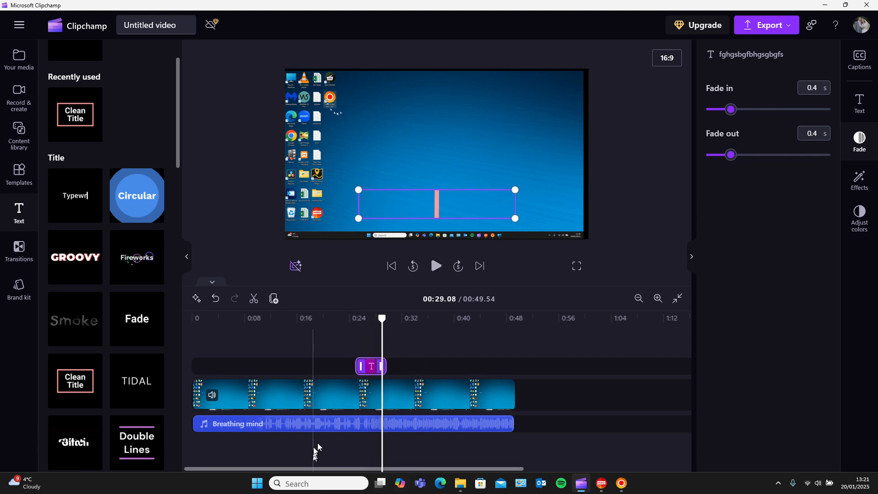
- Lower the Breathing mind track's volume to 17% and play back the section around the title to check the level
{"action": "left_click", "coordinate": [334, 426]}
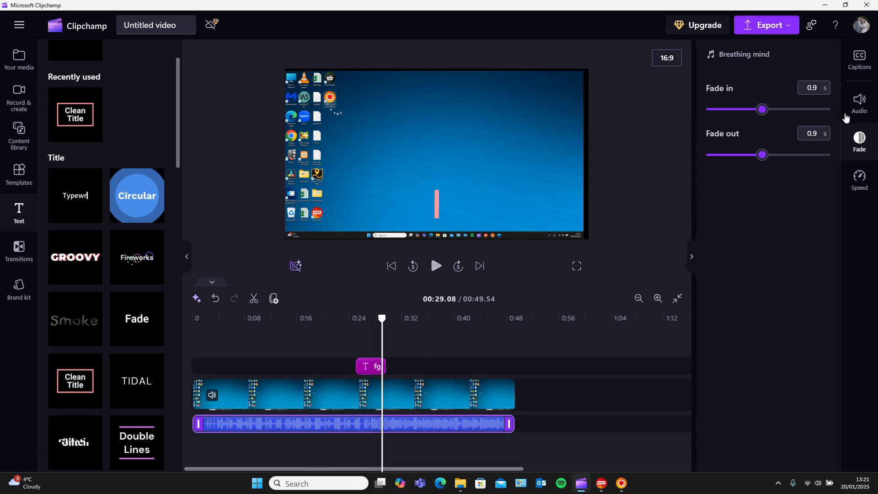
{"action": "left_click", "coordinate": [856, 111]}
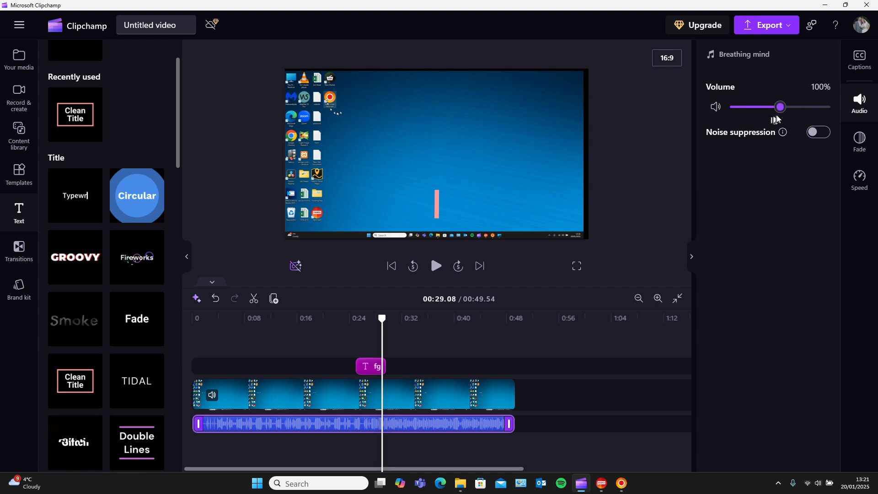
{"action": "left_click_drag", "start_coordinate": [774, 109], "coordinate": [743, 110]}
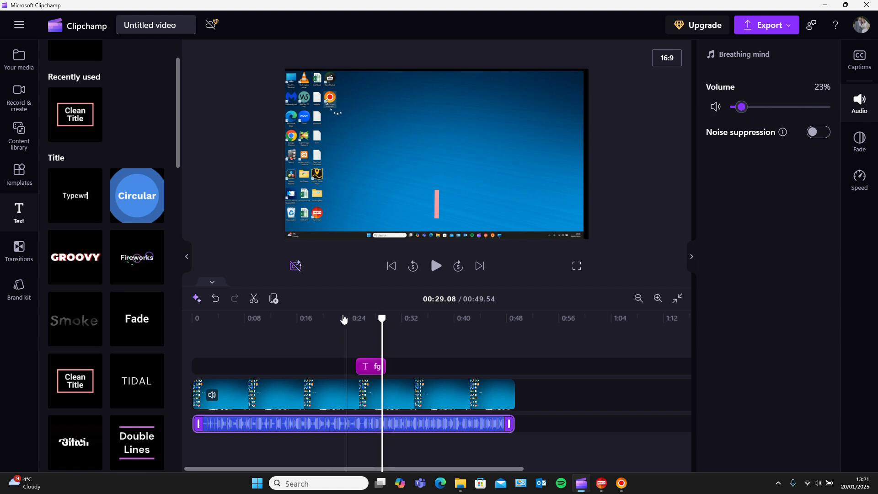
{"action": "left_click", "coordinate": [343, 318]}
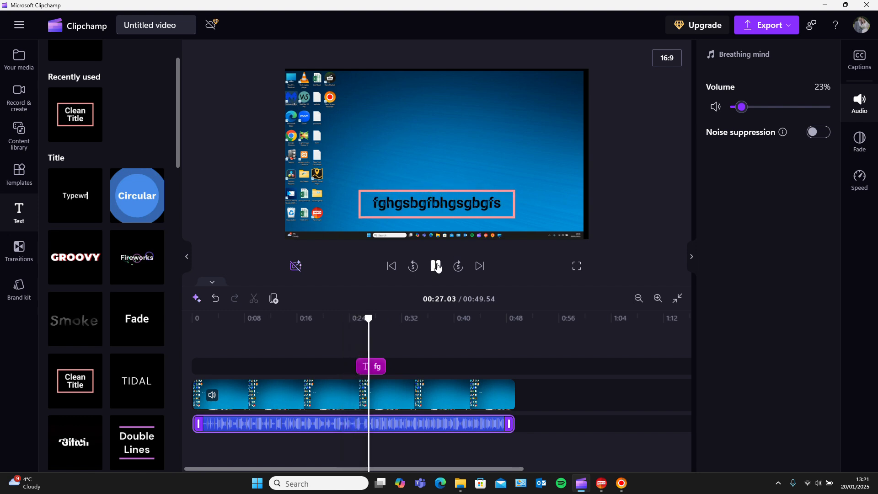
{"action": "left_click", "coordinate": [436, 266]}
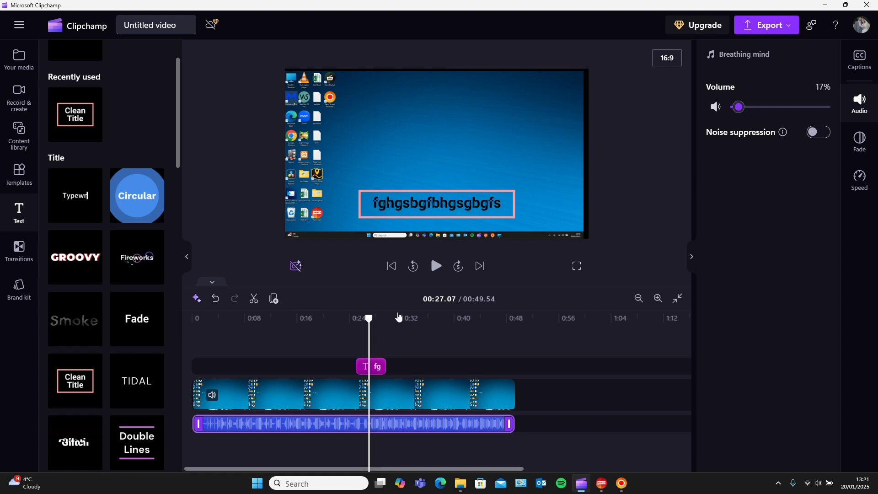
{"action": "left_click", "coordinate": [336, 320]}
{"action": "left_click", "coordinate": [434, 266]}
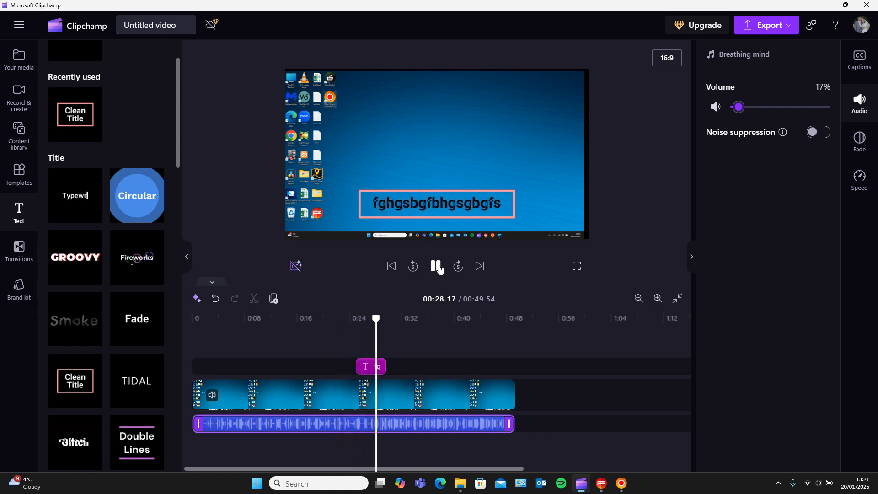
{"action": "left_click", "coordinate": [438, 267]}
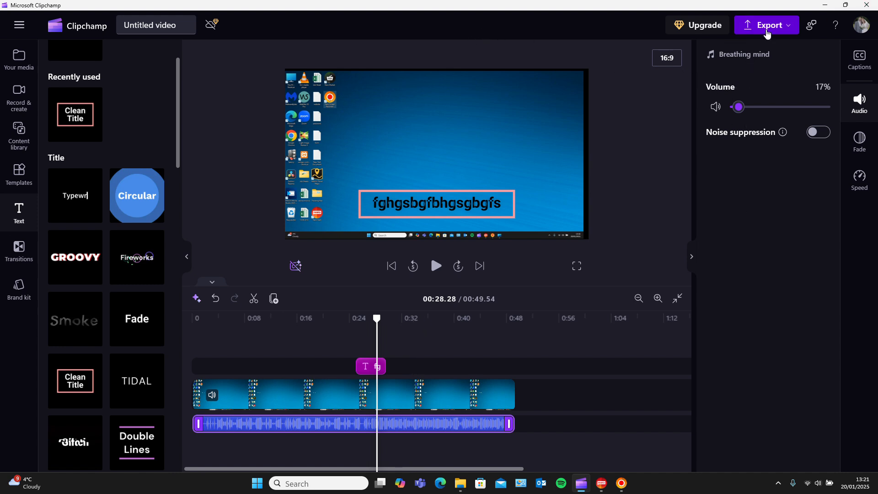
- Export the video in 1080p quality and close the video editor once the file is saved
{"action": "left_click", "coordinate": [768, 34]}
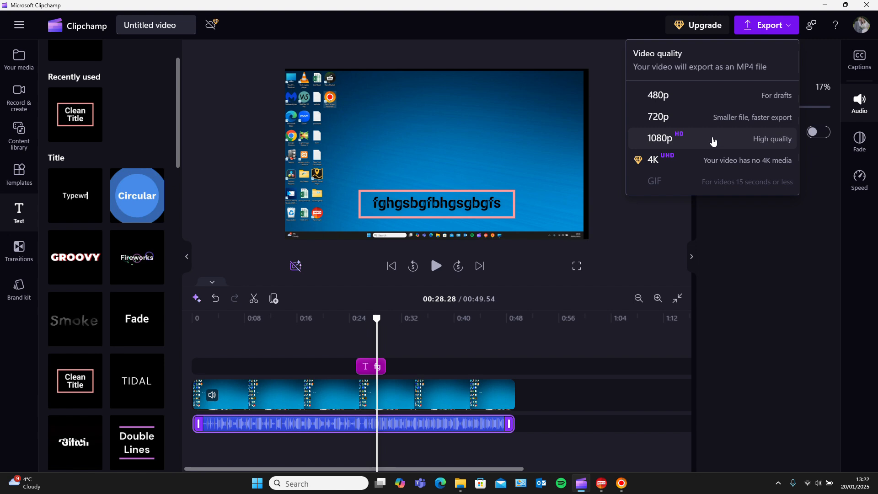
{"action": "left_click", "coordinate": [713, 139]}
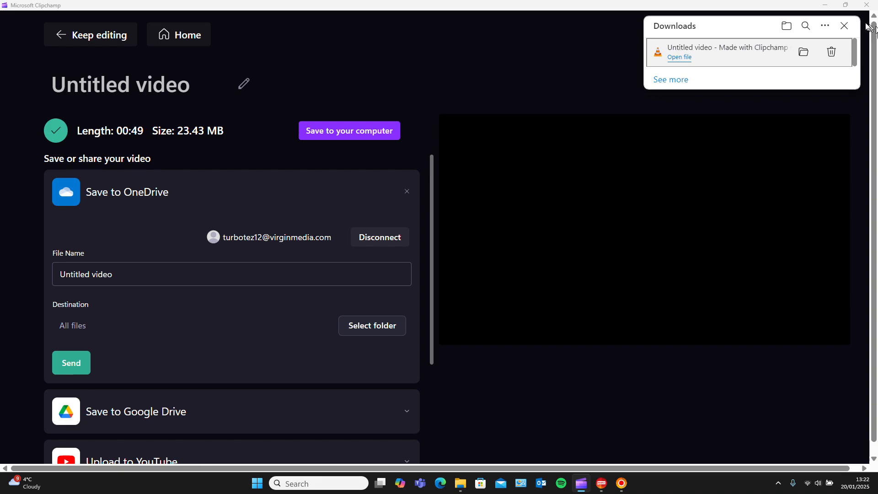
{"action": "left_click", "coordinate": [872, 5]}
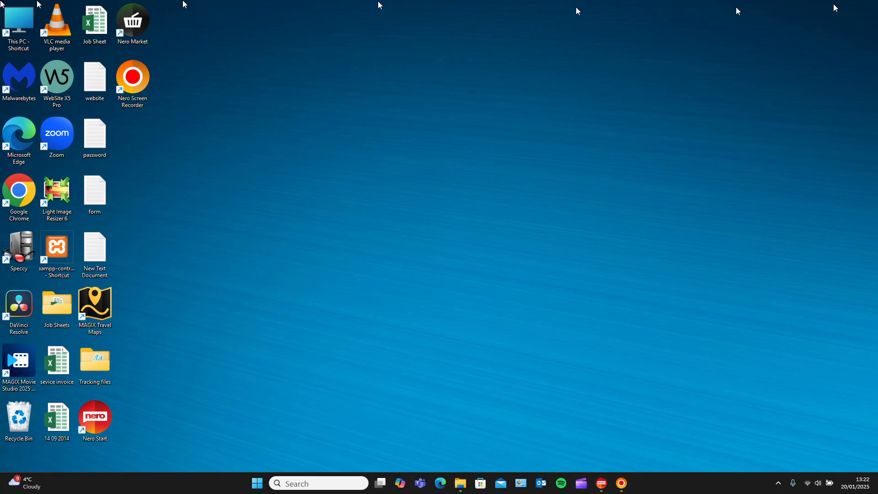
- Switch to File Explorer and open "Untitled video - Made with Clipchamp (5)" from the Downloads folder in VLC media player
{"action": "double_click", "coordinate": [14, 23]}
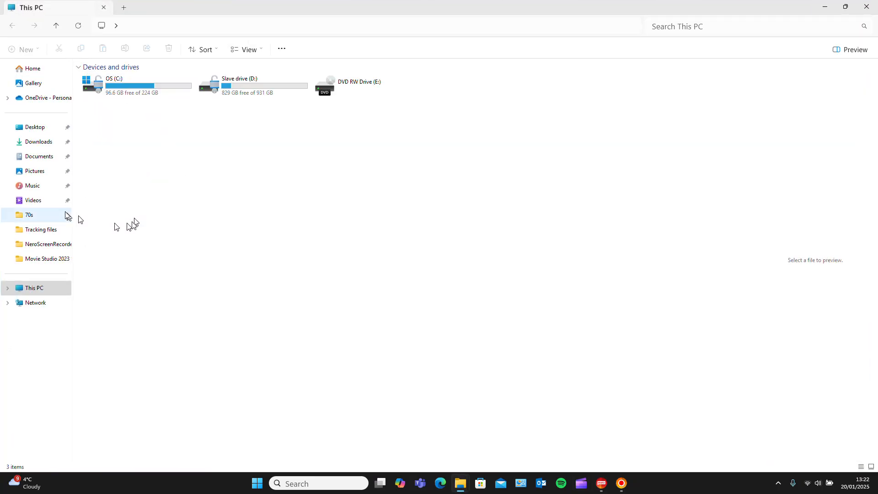
{"action": "left_click", "coordinate": [42, 142]}
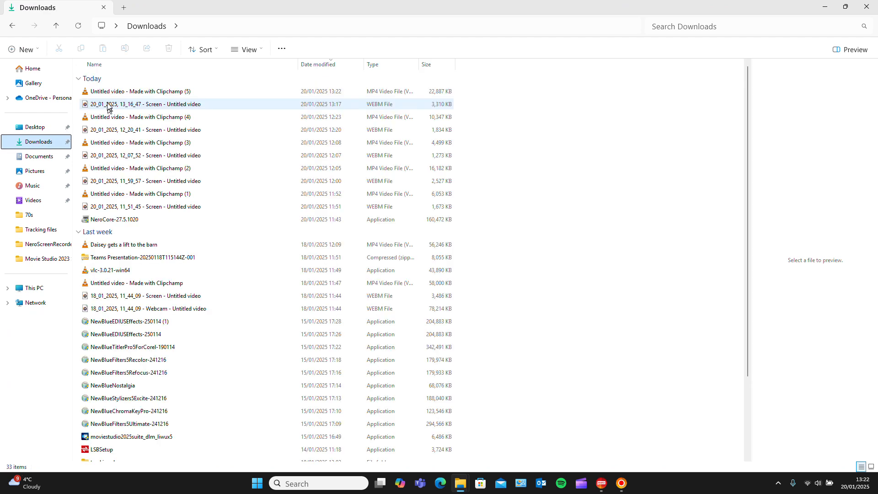
{"action": "left_click", "coordinate": [111, 94]}
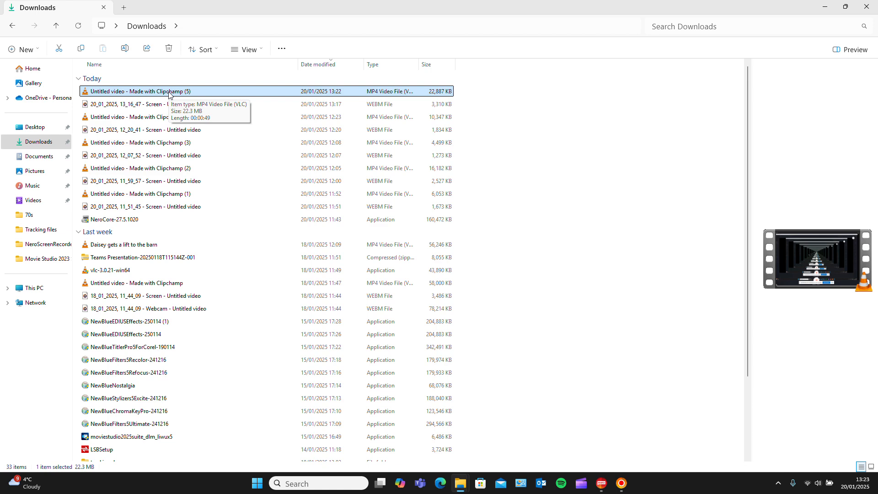
{"action": "double_click", "coordinate": [169, 93]}
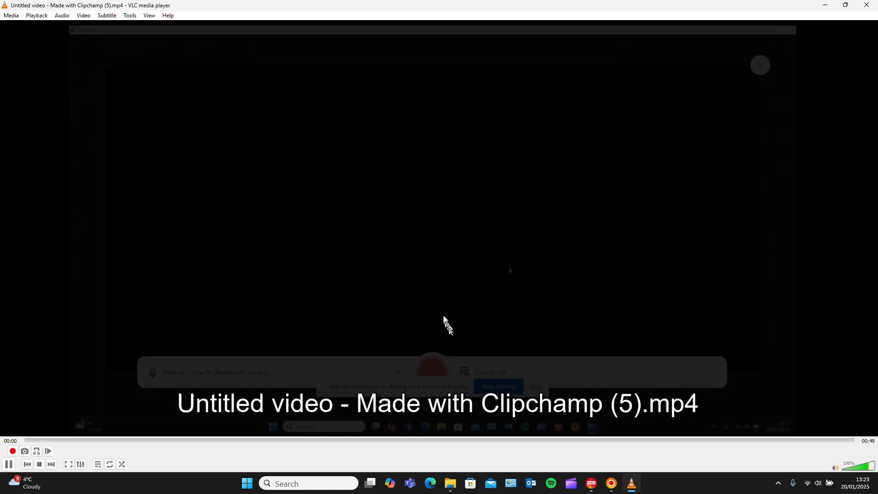
- Watch the exported video in full screen, leave full screen and close the player
{"action": "double_click", "coordinate": [446, 324]}
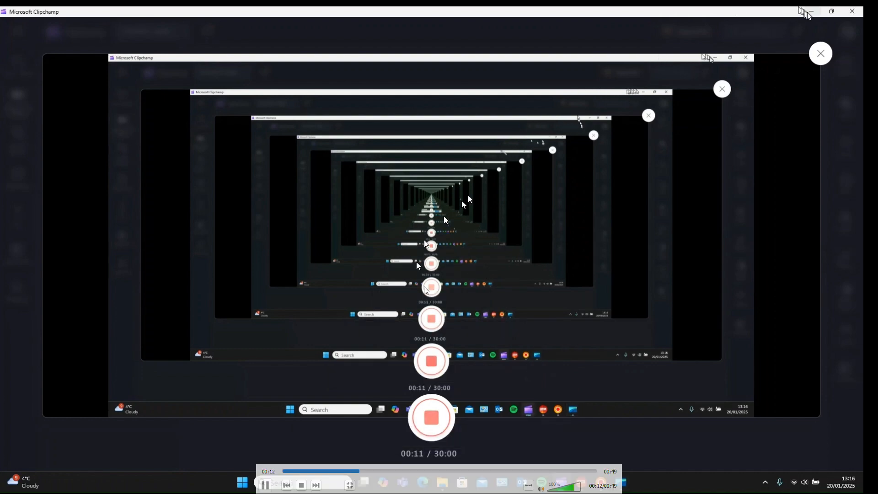
{"action": "key", "text": "Escape"}
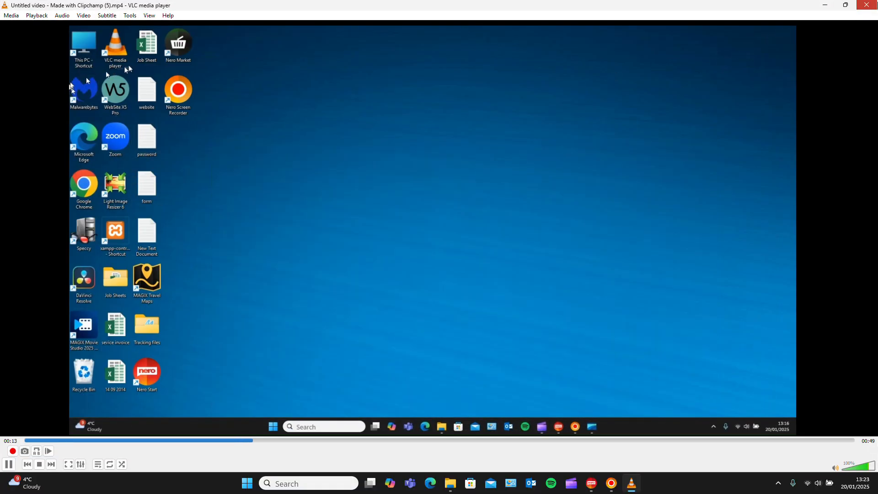
{"action": "left_click", "coordinate": [867, 5]}
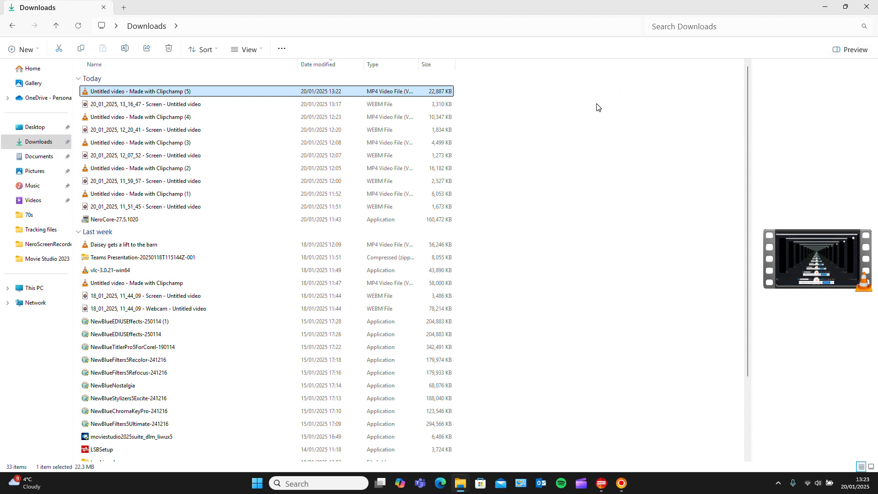